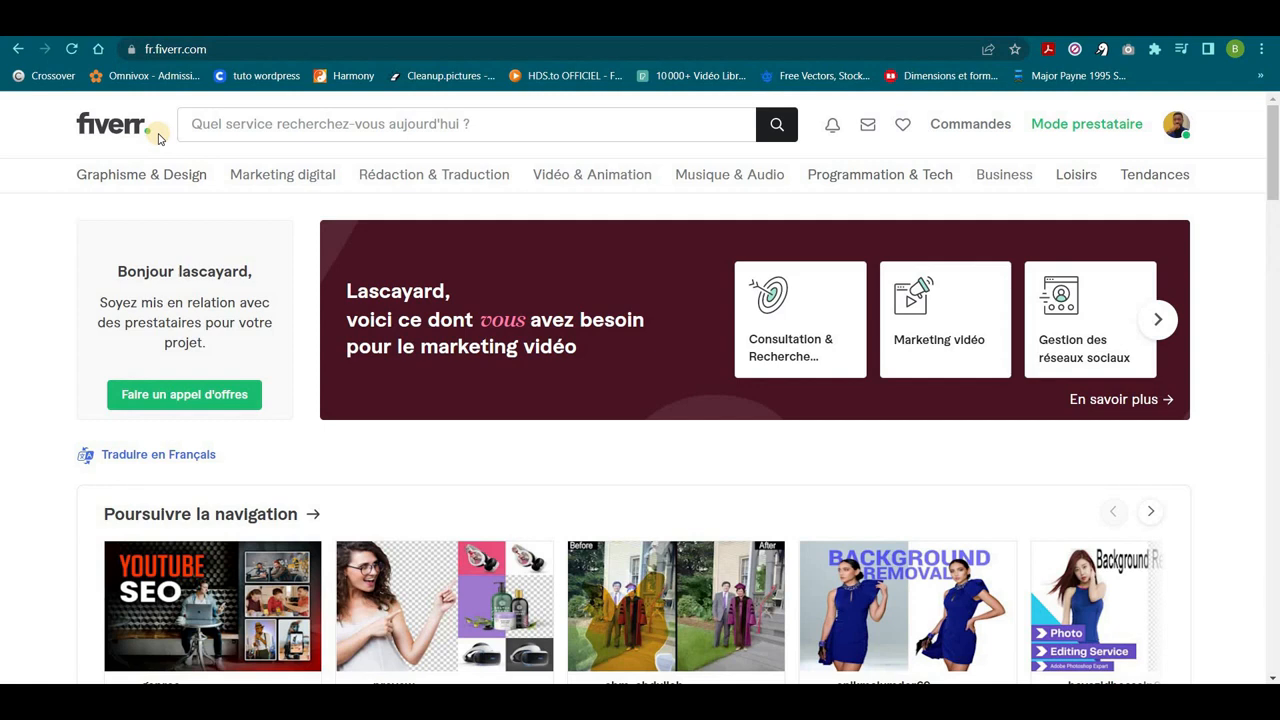
Step: Bring up the French Fiverr home page in the browser
click(367, 125)
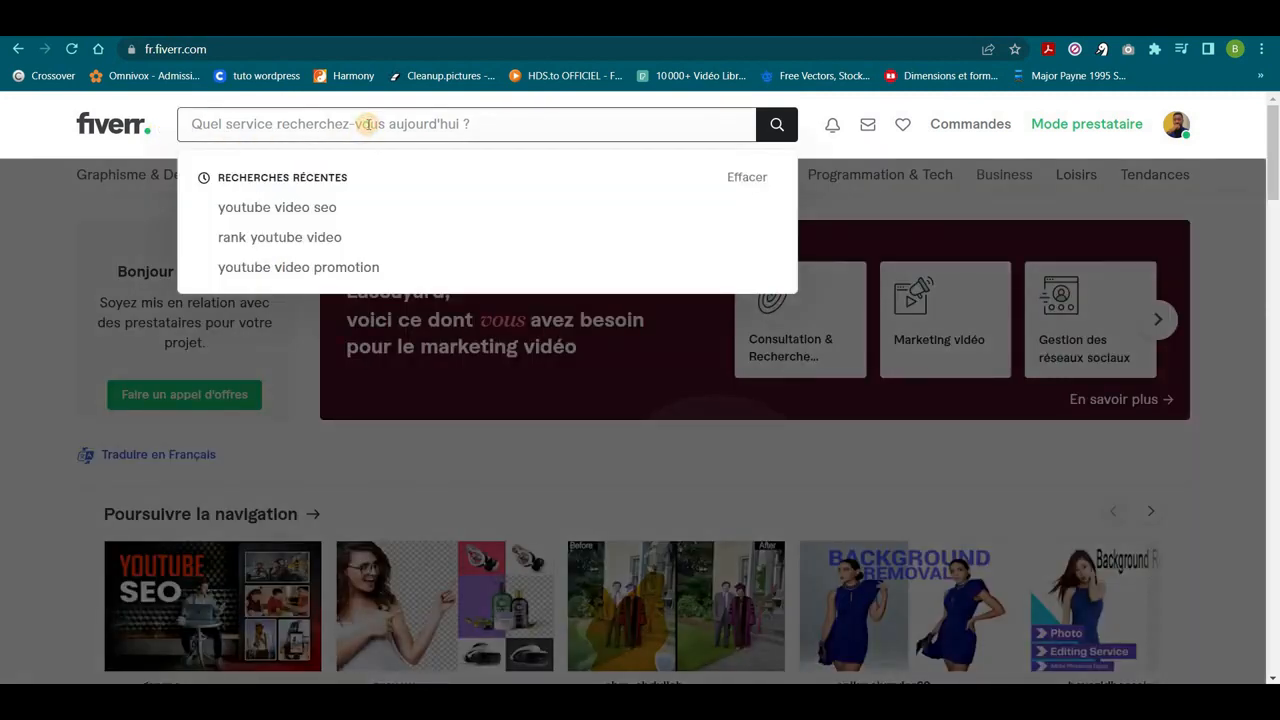
Step: Search Fiverr for 'youtube thumbnail' services
text(you)
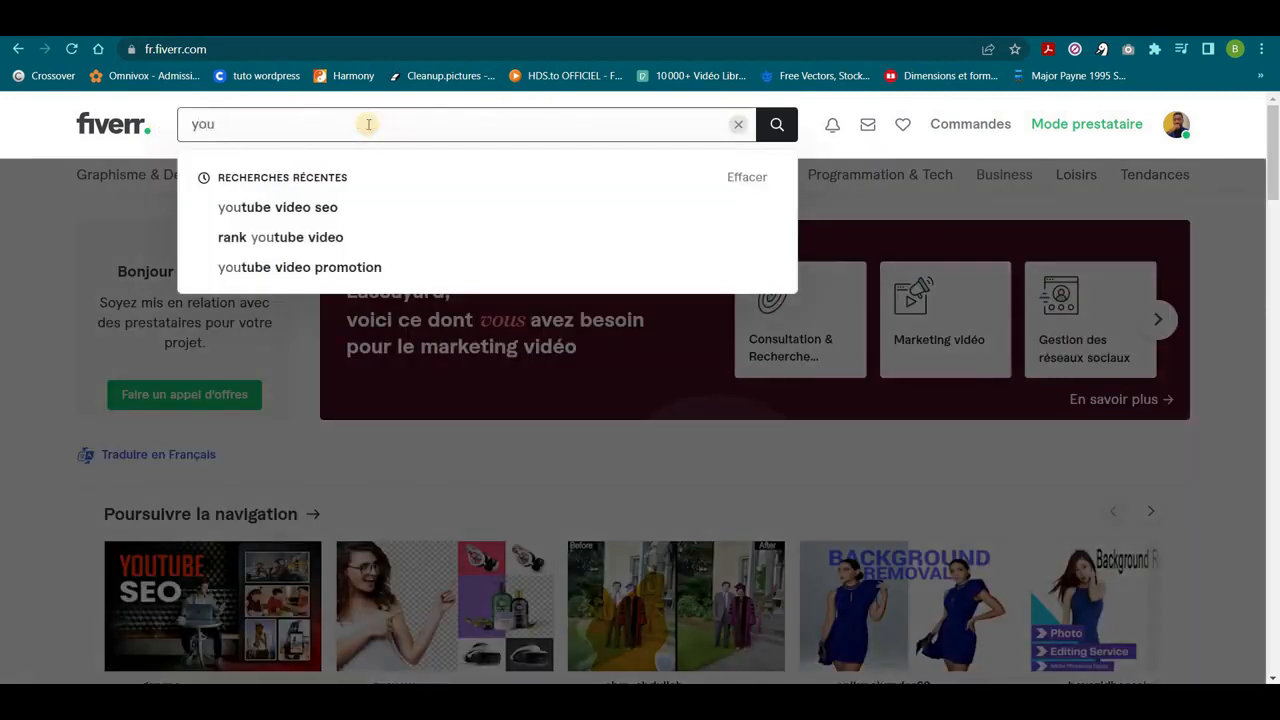
text(tube thu)
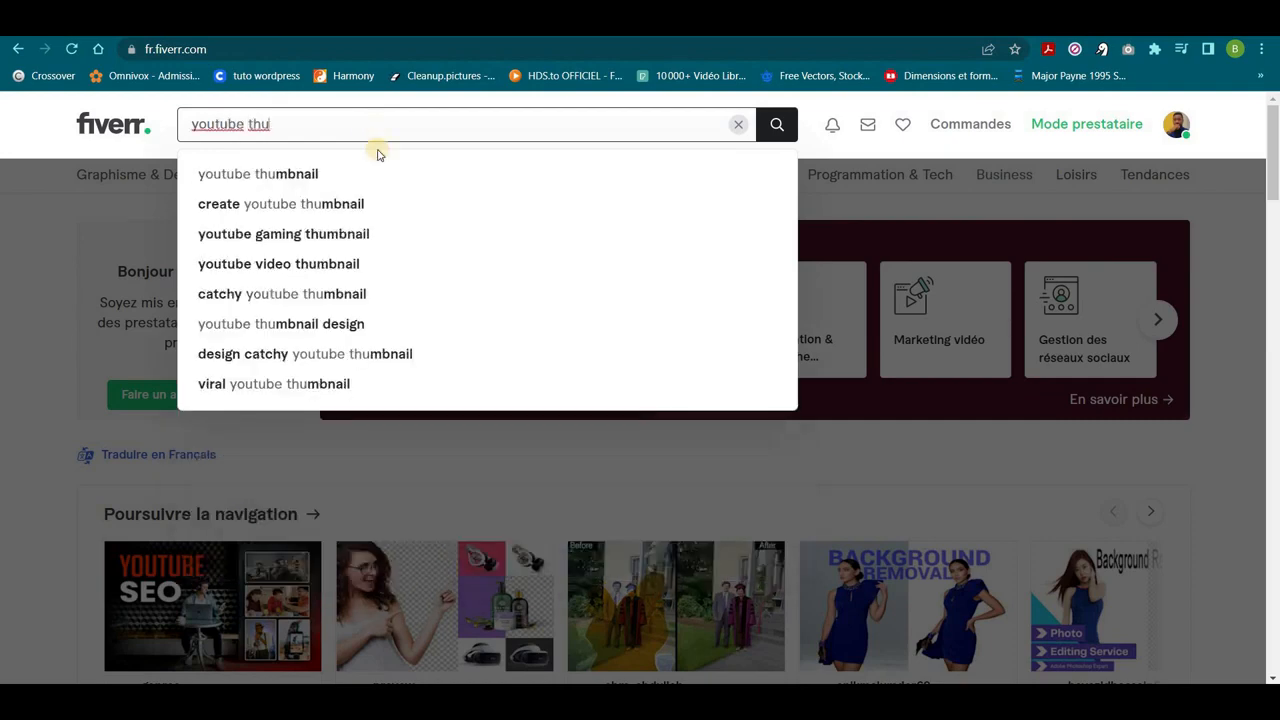
click(258, 174)
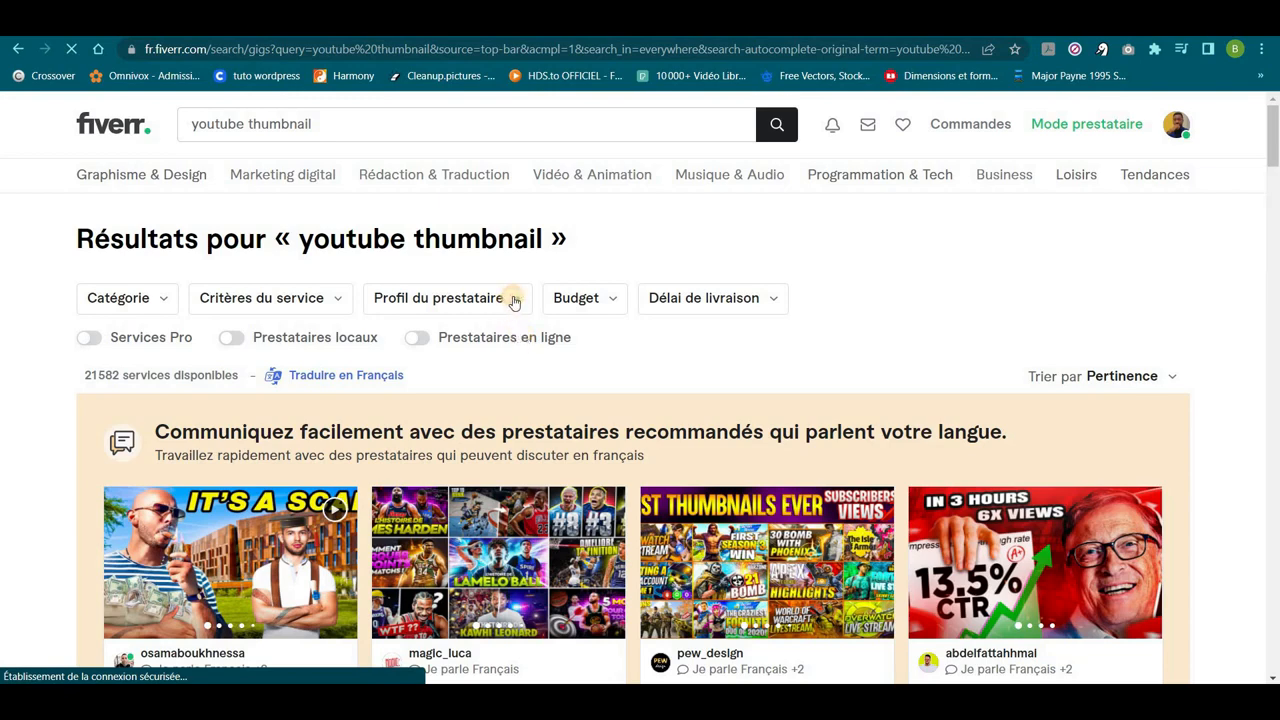
Step: Filter results to Top Prestataire sellers and open the 55 $US 'amazing youtube thumbnail' gig
click(514, 302)
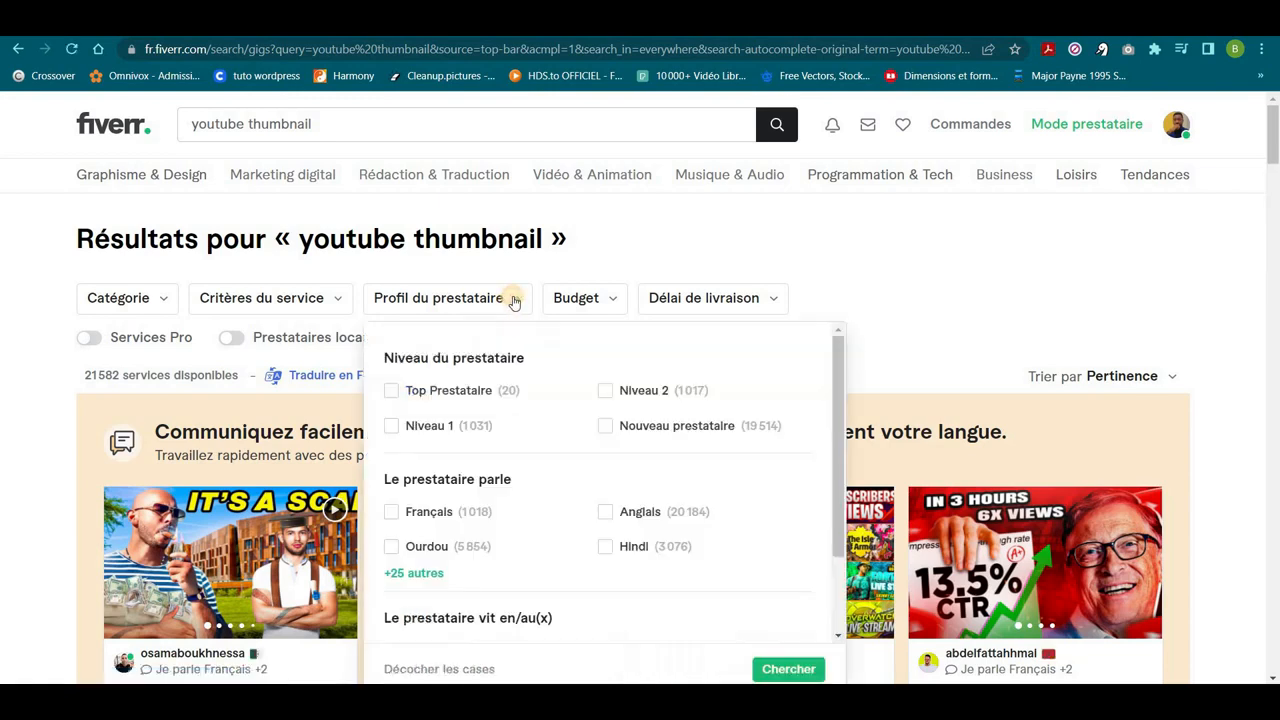
click(391, 390)
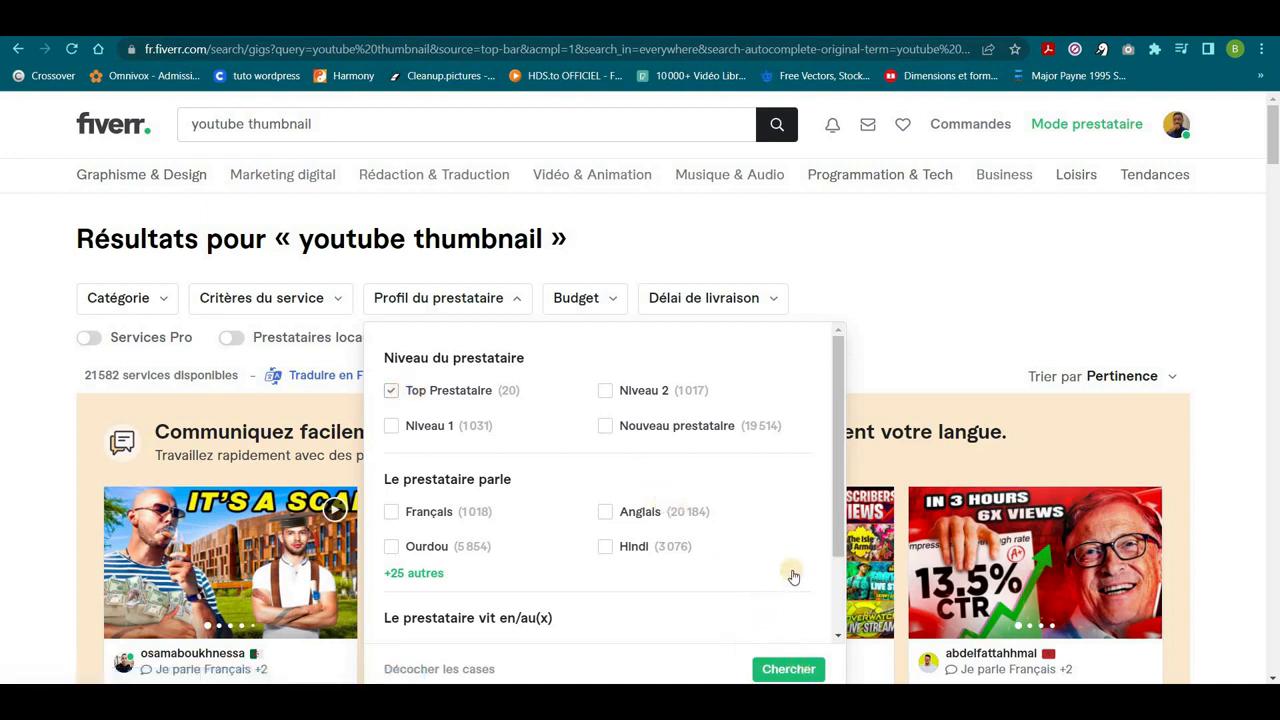
scroll(790, 575, down, 2)
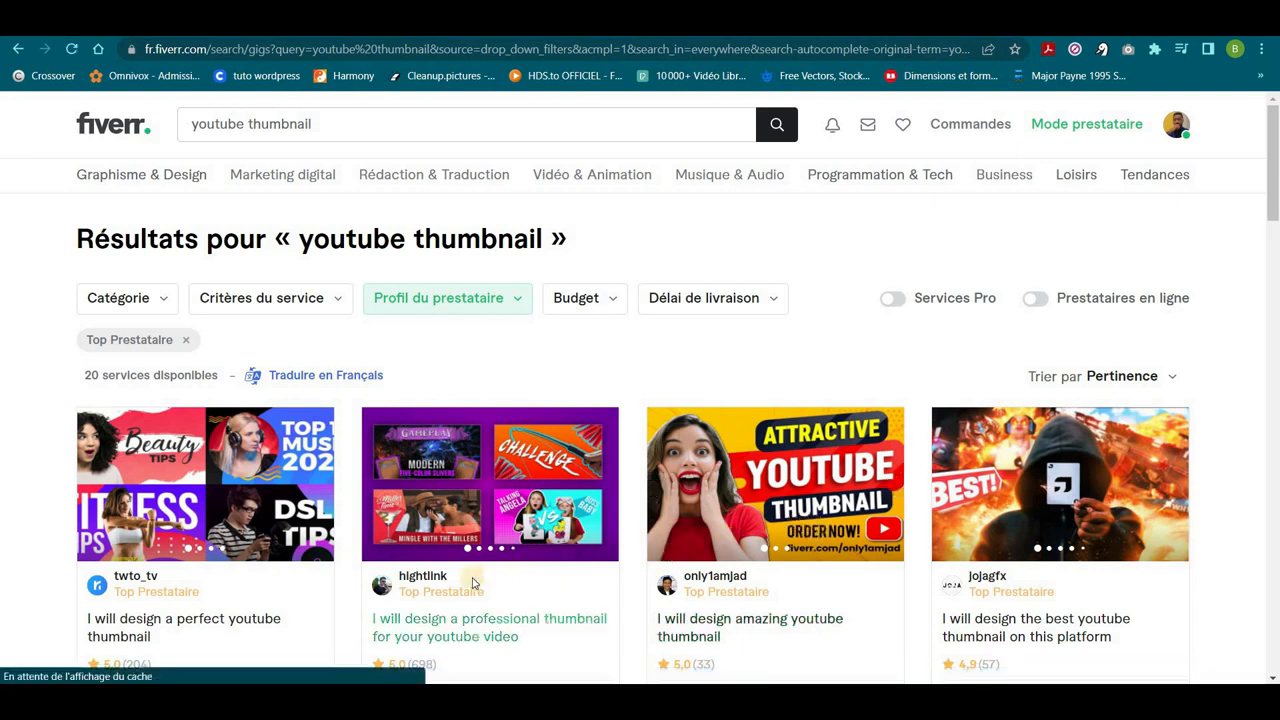
scroll(631, 552, down, 1)
scroll(631, 552, down, 2)
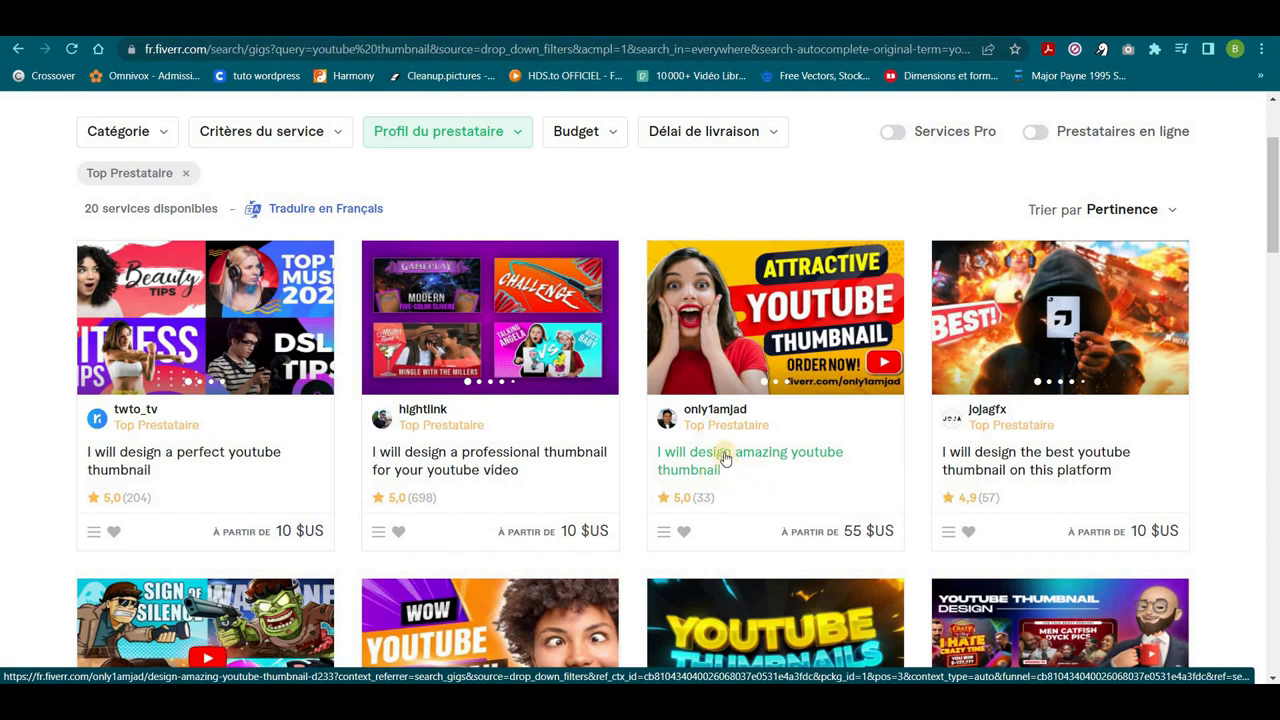
click(724, 457)
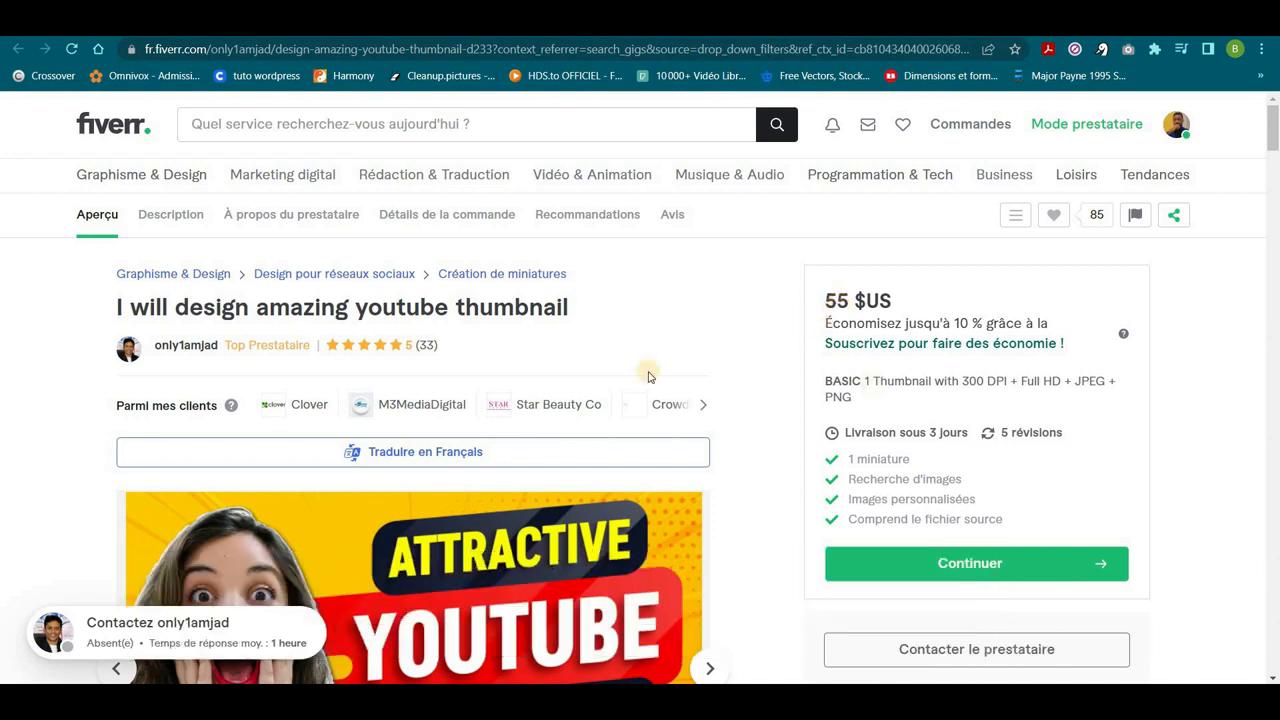
Step: Go to the Design pour réseaux sociaux category from the gig's breadcrumb
click(313, 278)
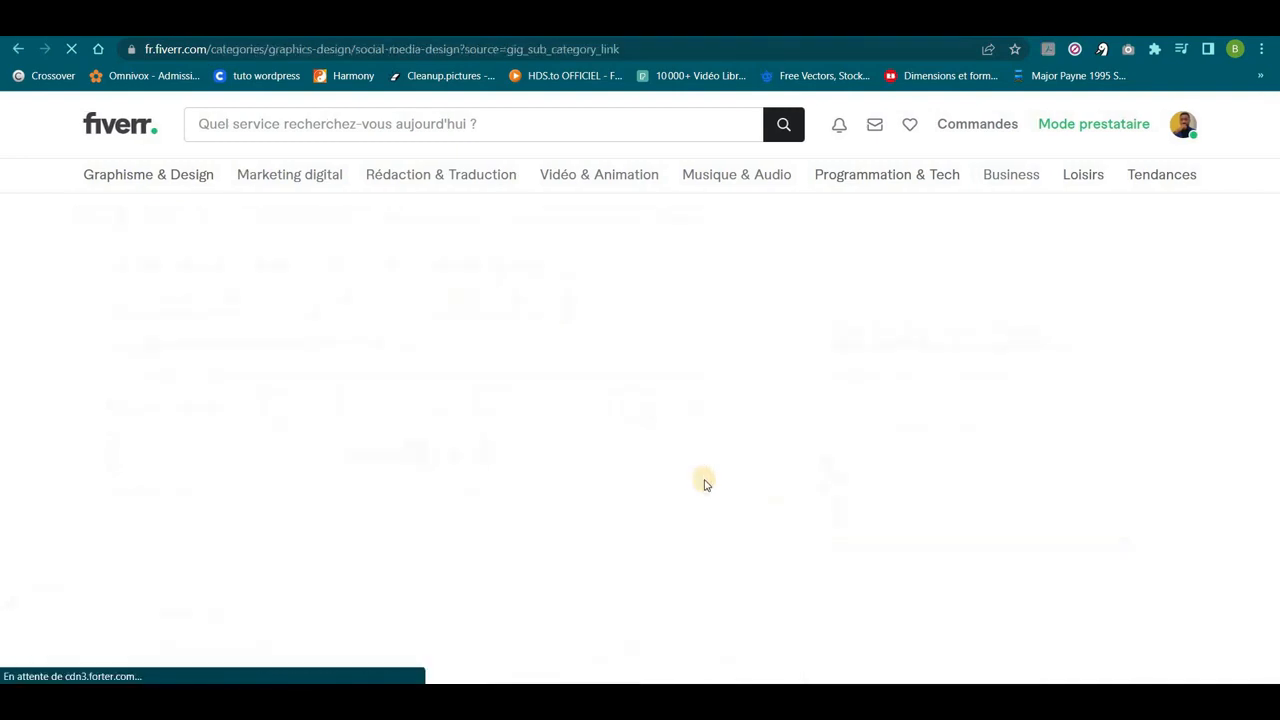
Step: Open the 20 $US gig 'I will design amazing youtube thumbnail in 3 hours'
scroll(651, 487, down, 15)
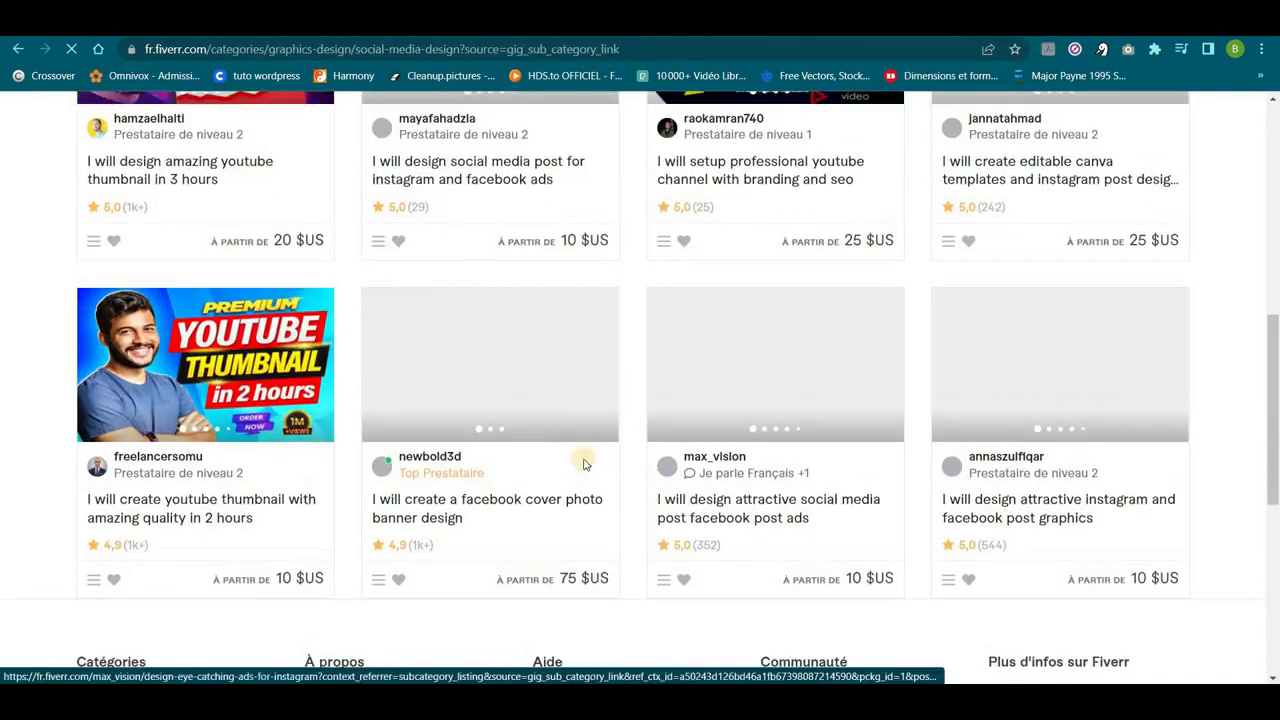
scroll(575, 460, up, 3)
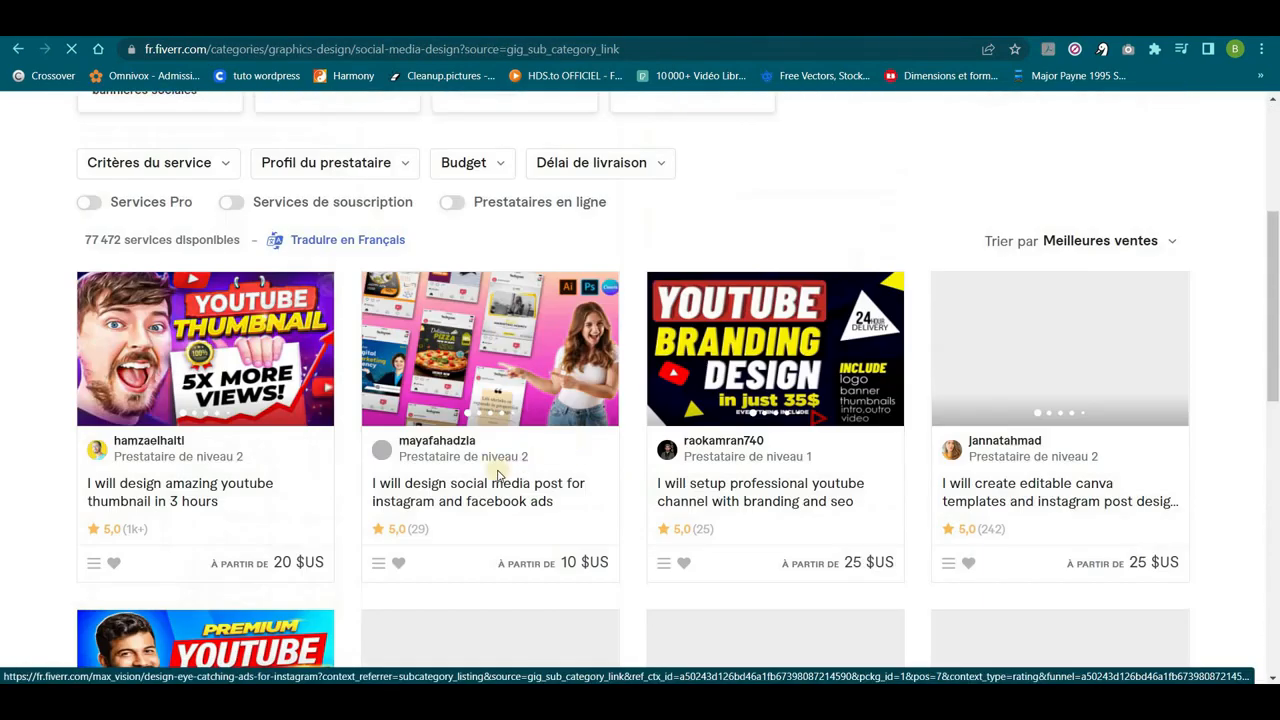
click(147, 488)
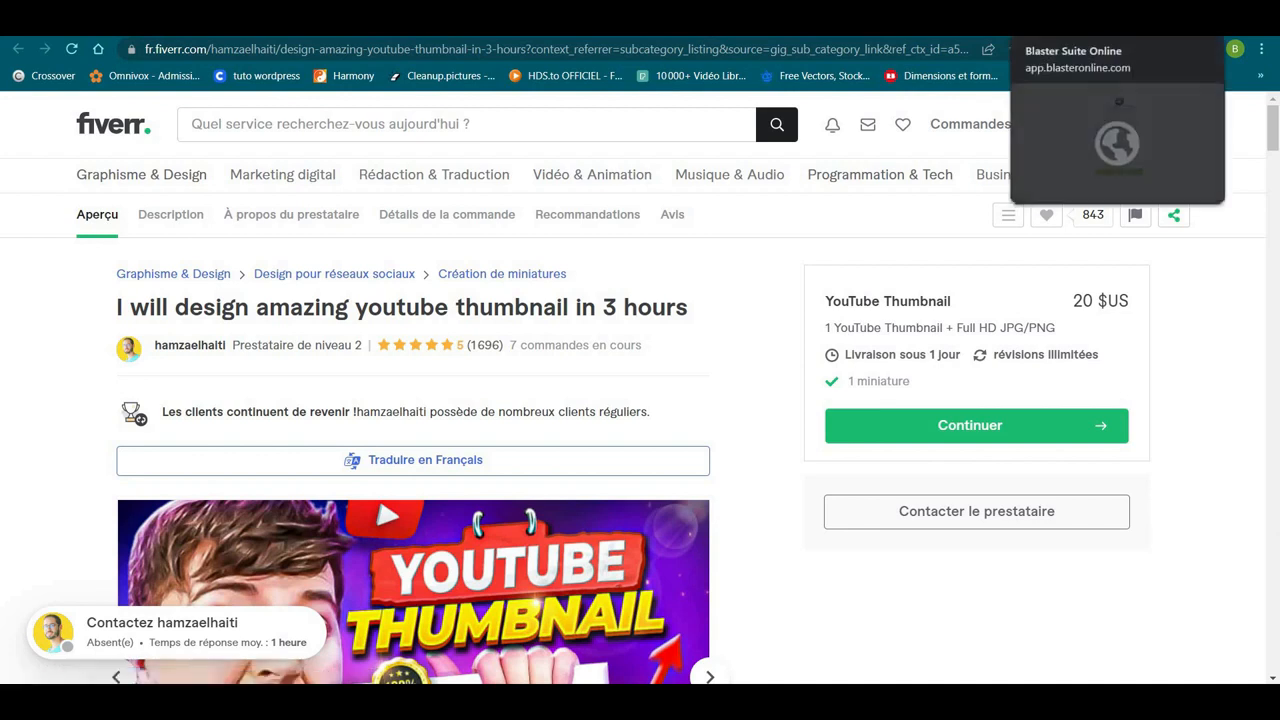
click(1100, 18)
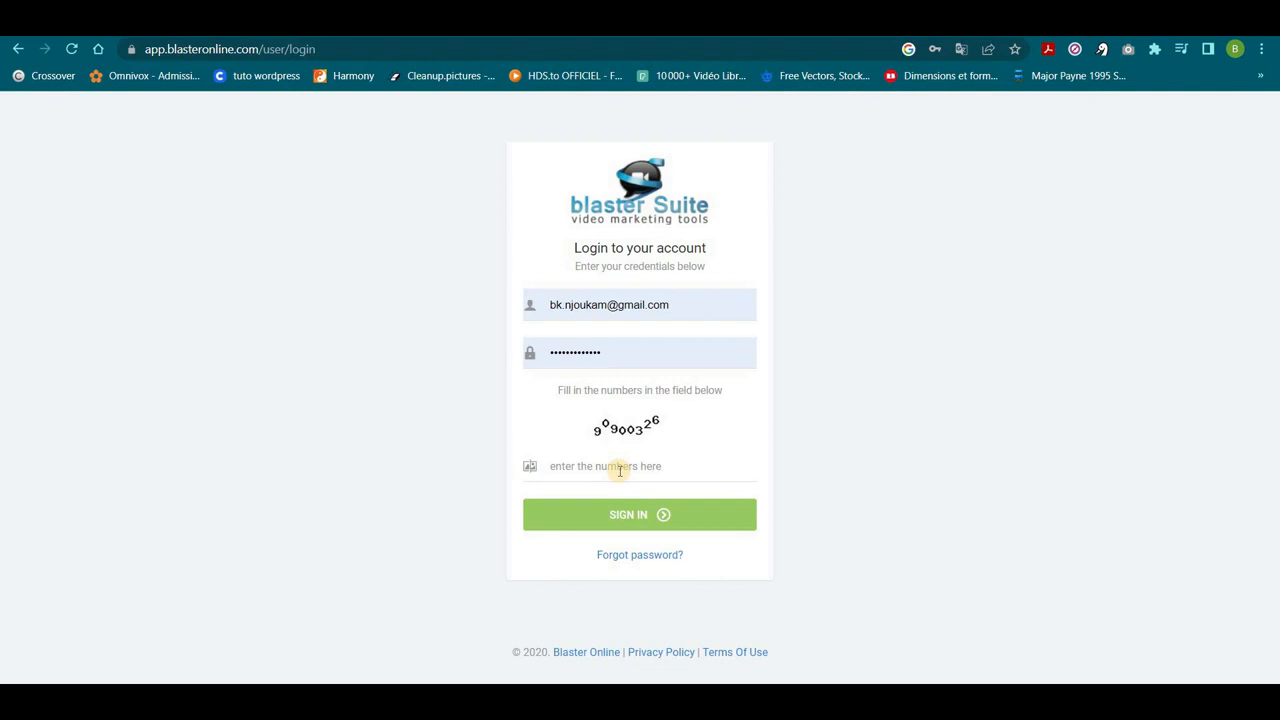
Step: Sign in to Blaster Suite with the verification number and open the Thumbnail Creator
click(660, 466)
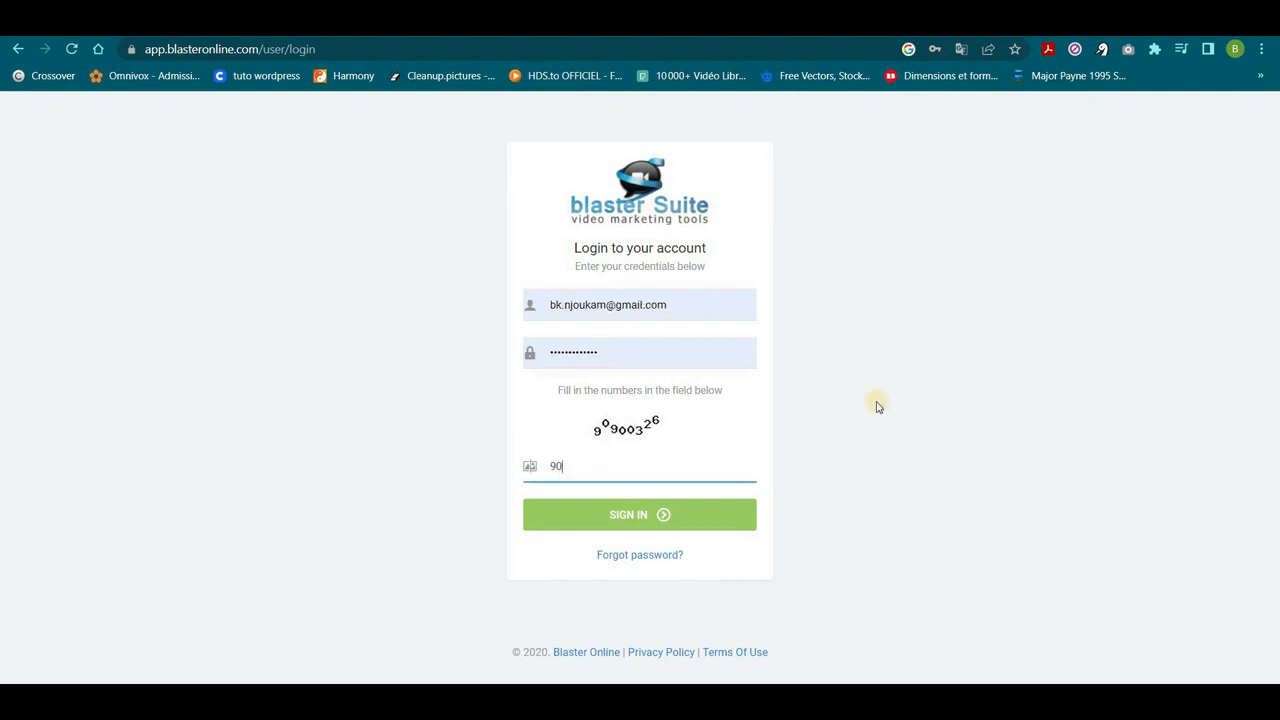
click(604, 518)
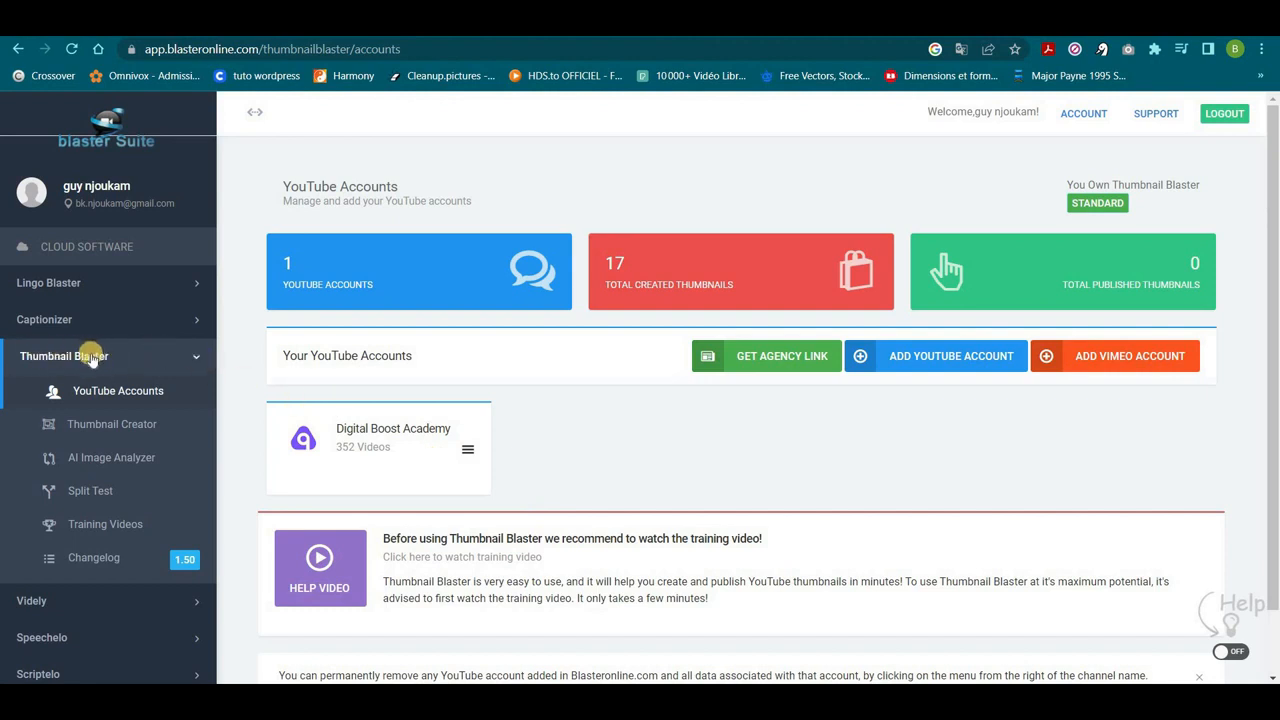
click(120, 430)
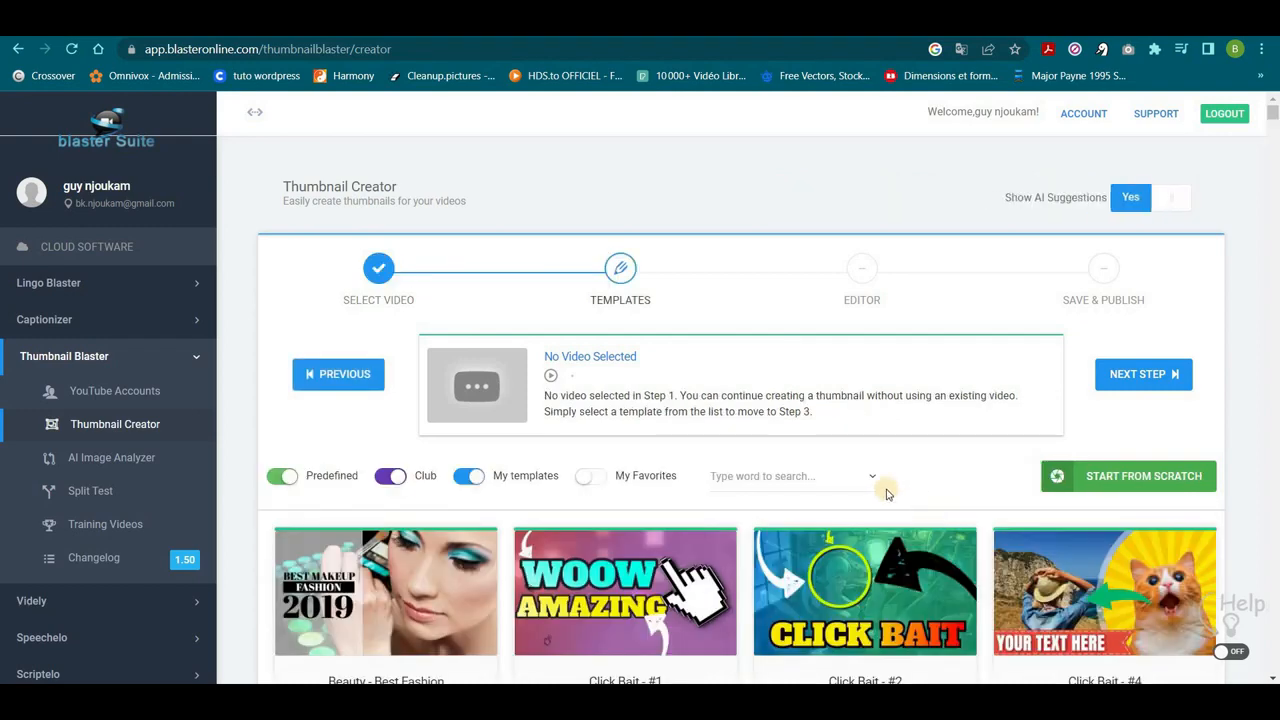
Step: Turn off Predefined and Club templates so only My templates show, and browse them
scroll(1000, 531, down, 4)
scroll(1020, 420, up, 2)
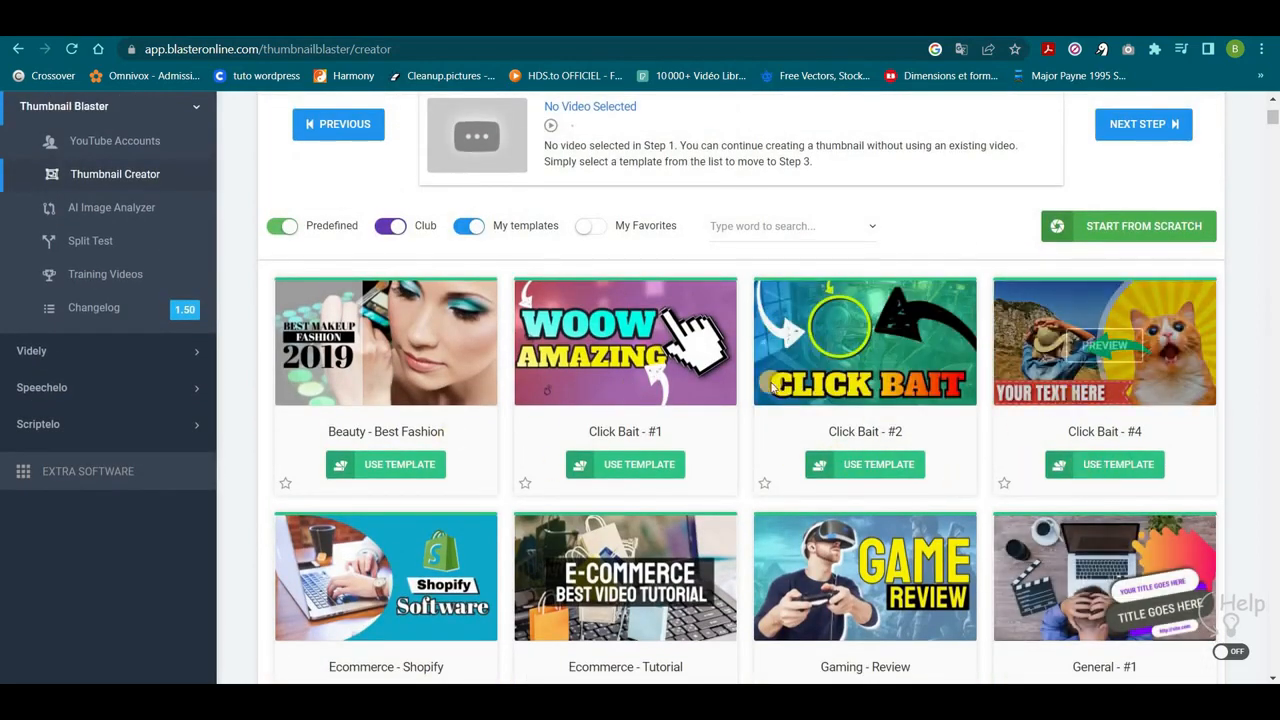
click(283, 228)
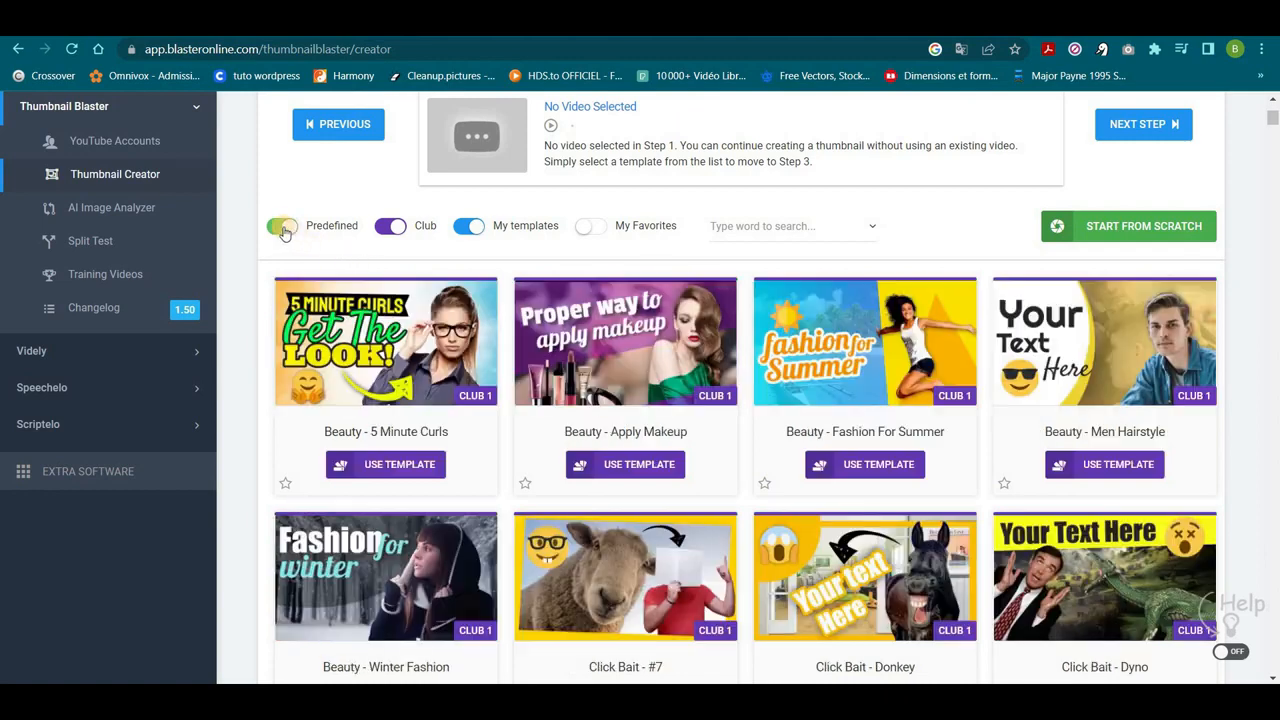
click(391, 228)
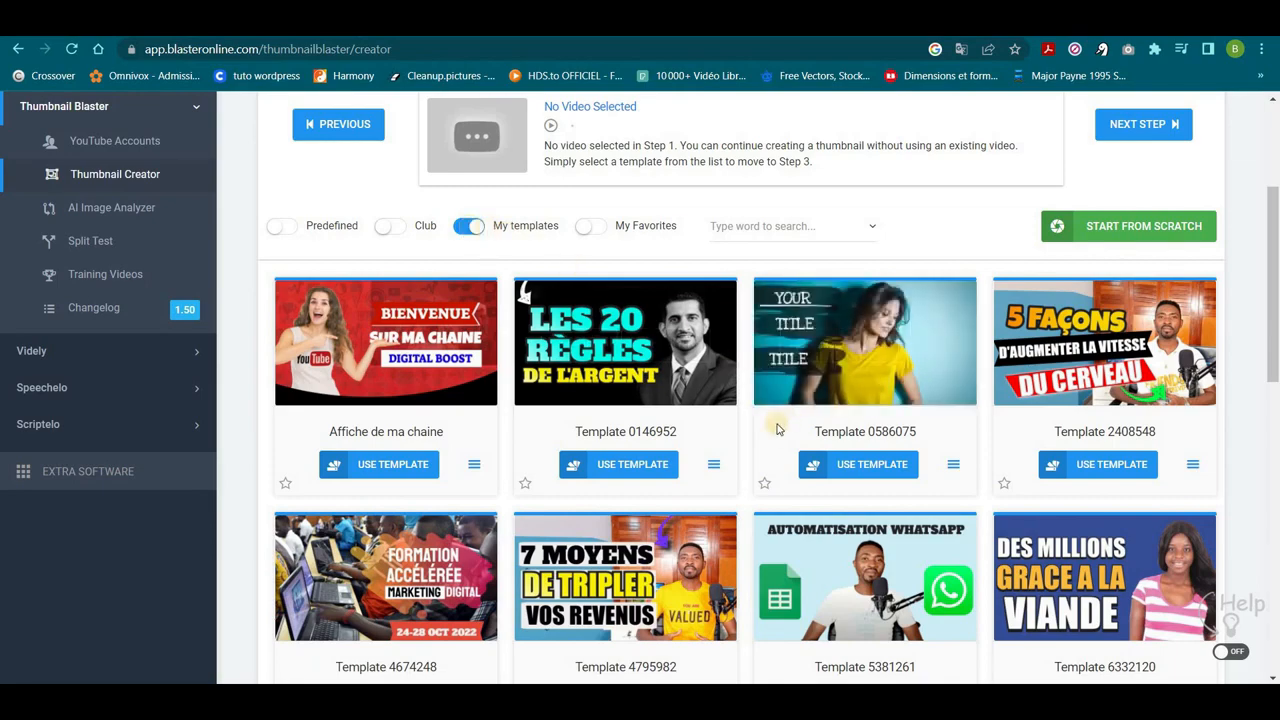
scroll(775, 425, down, 1)
scroll(778, 428, down, 2)
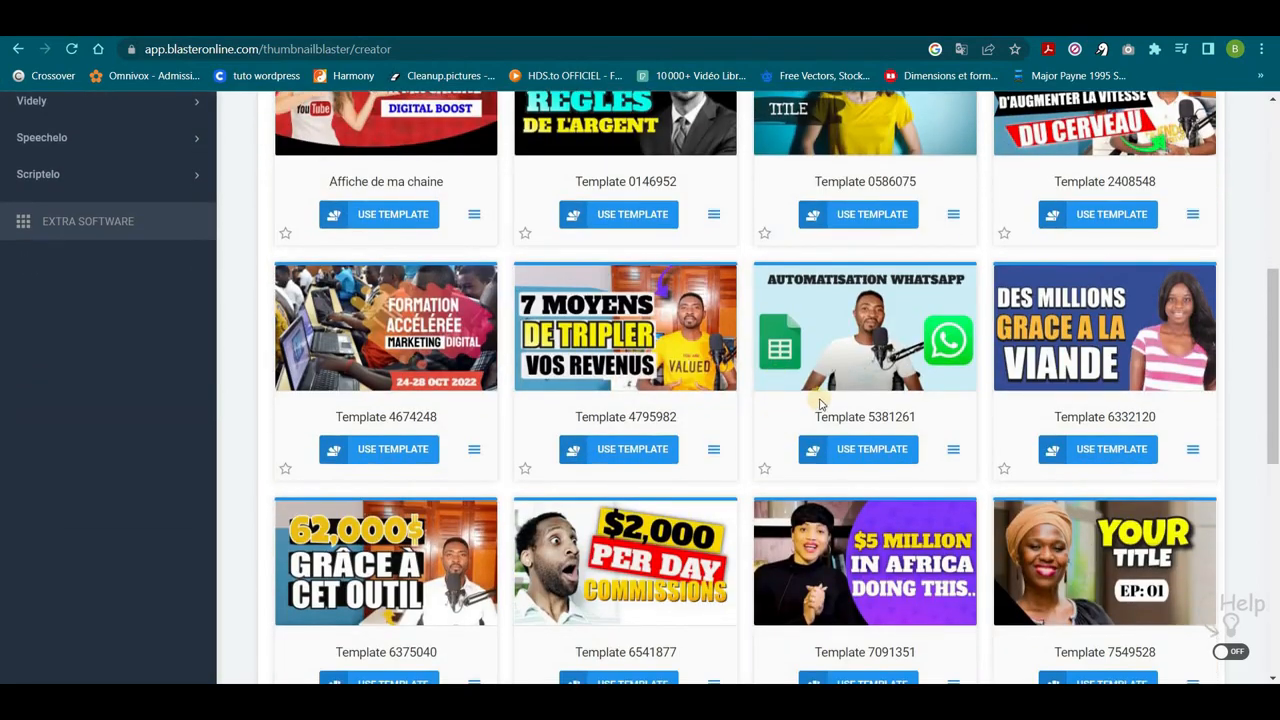
scroll(815, 410, down, 1)
scroll(820, 404, down, 2)
scroll(818, 402, up, 3)
scroll(817, 400, down, 1)
scroll(817, 400, down, 3)
scroll(680, 466, down, 1)
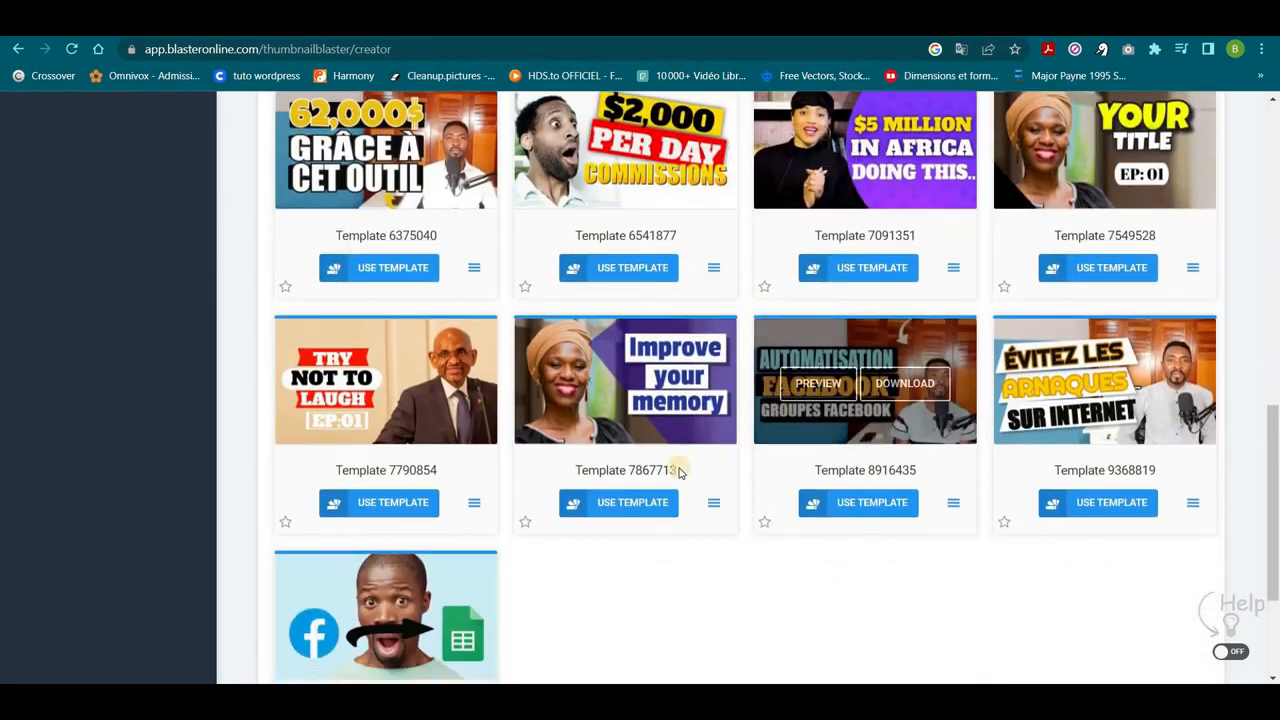
scroll(745, 468, down, 3)
scroll(743, 463, up, 6)
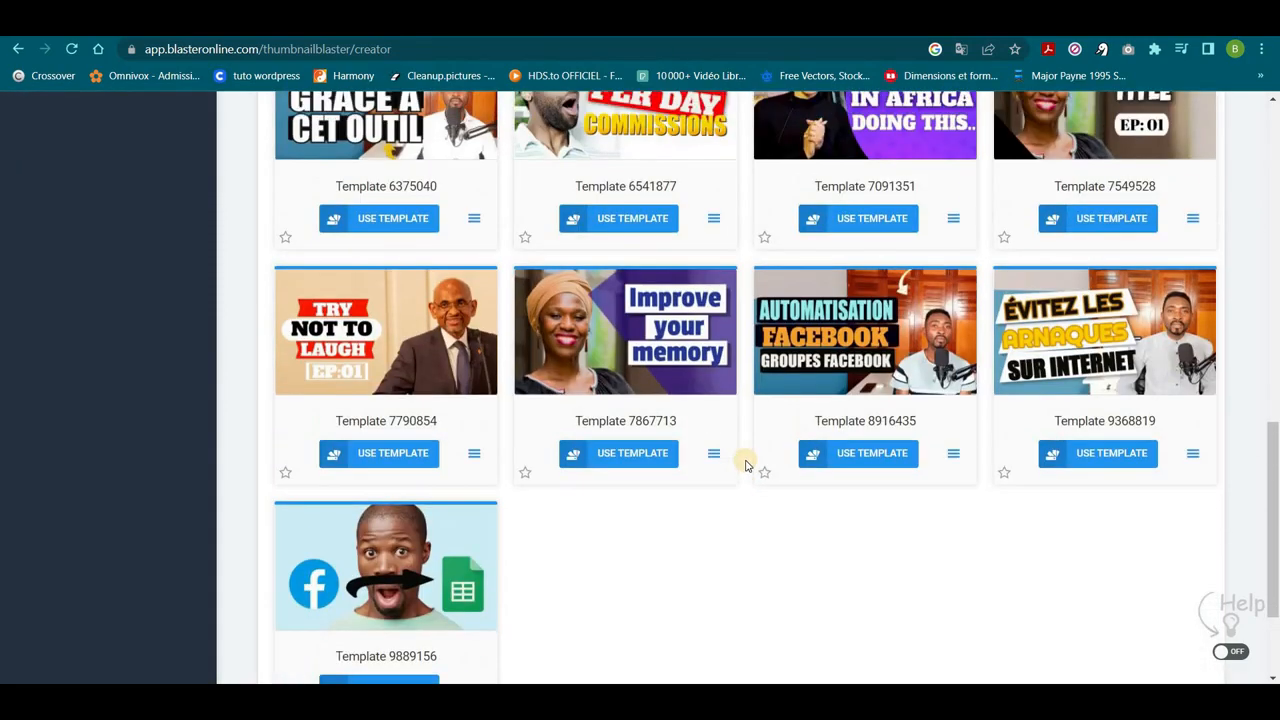
scroll(745, 463, down, 2)
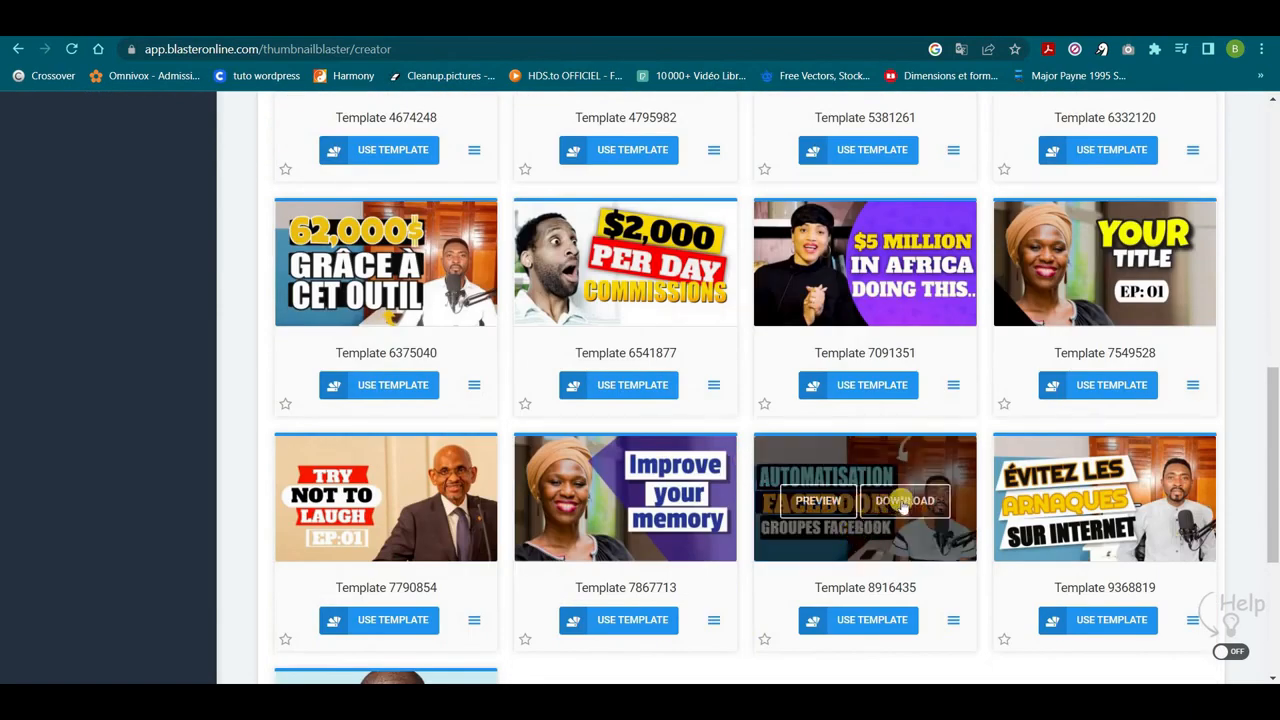
Step: Start a 1280×720 thumbnail from saved Template 8916435
click(858, 622)
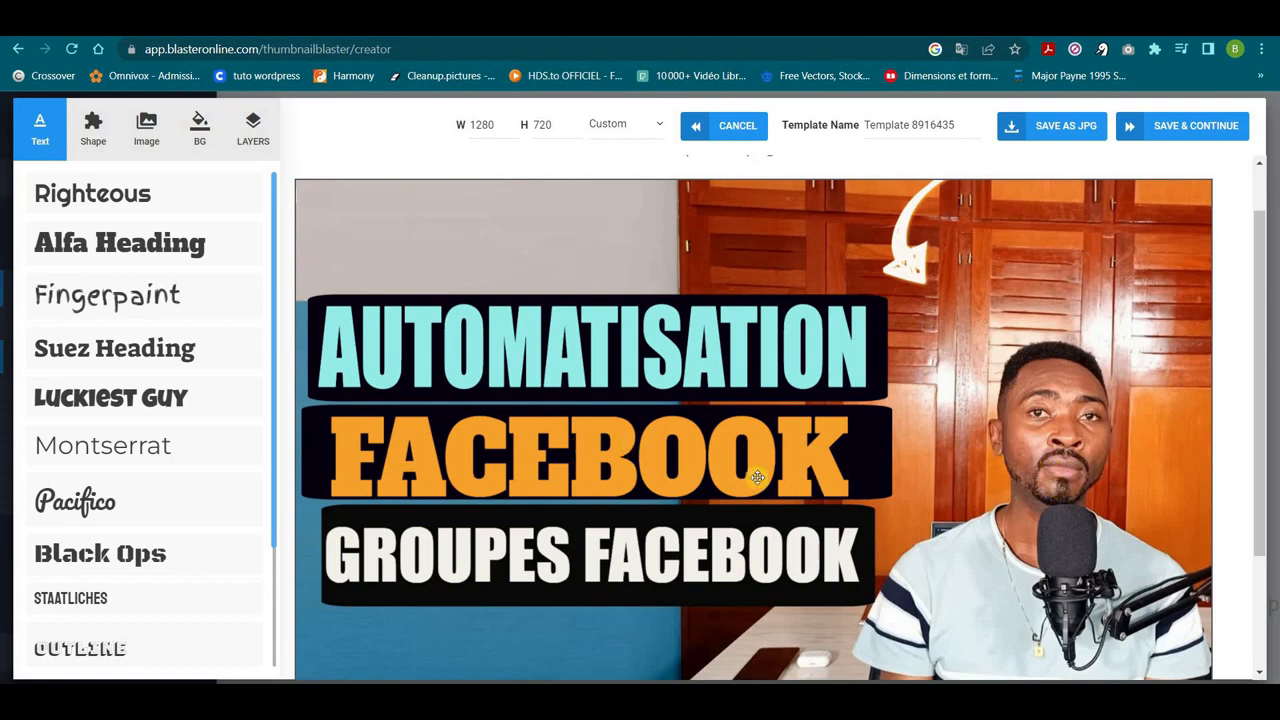
click(197, 138)
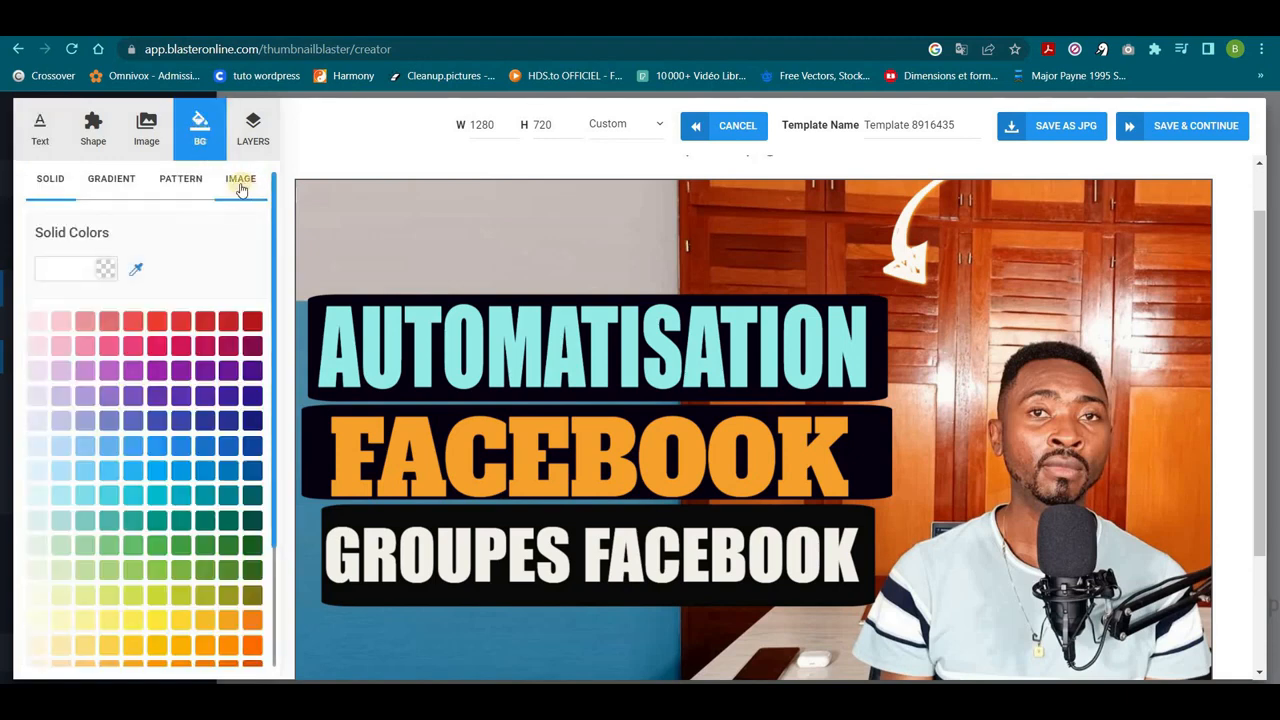
Step: Replace the thumbnail background with the uploaded photo ed21.jpg
click(236, 180)
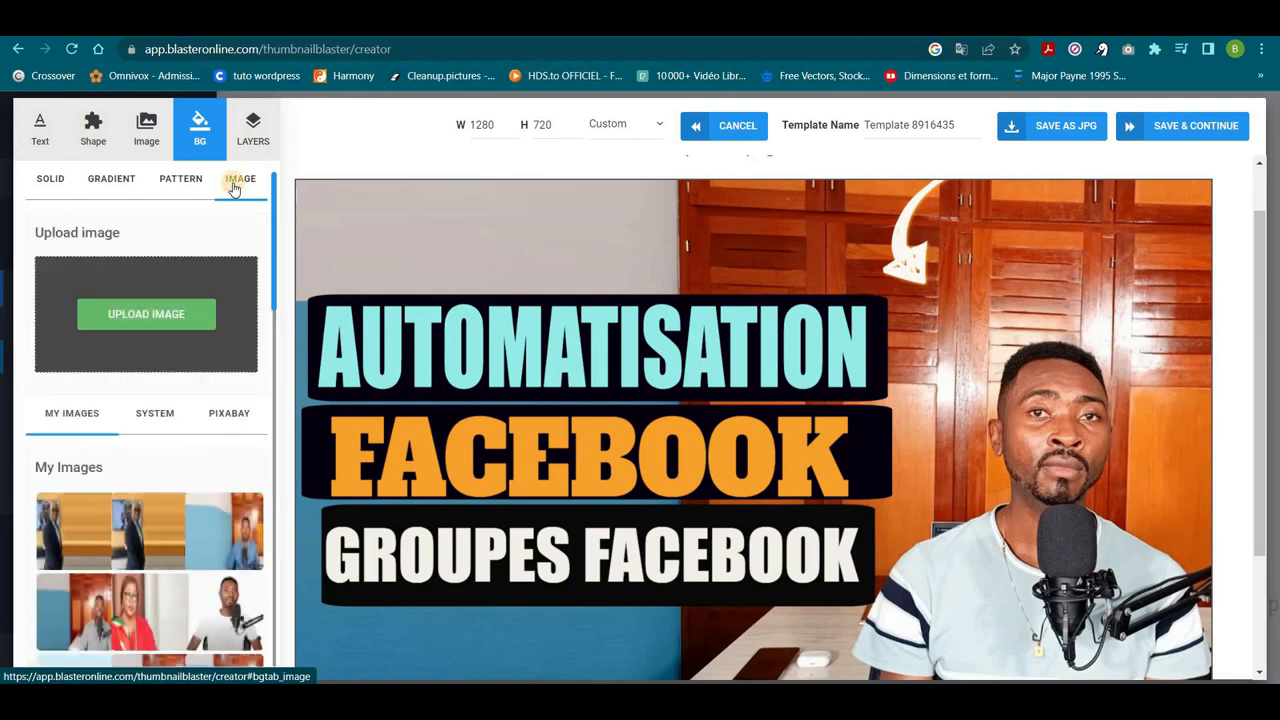
click(137, 317)
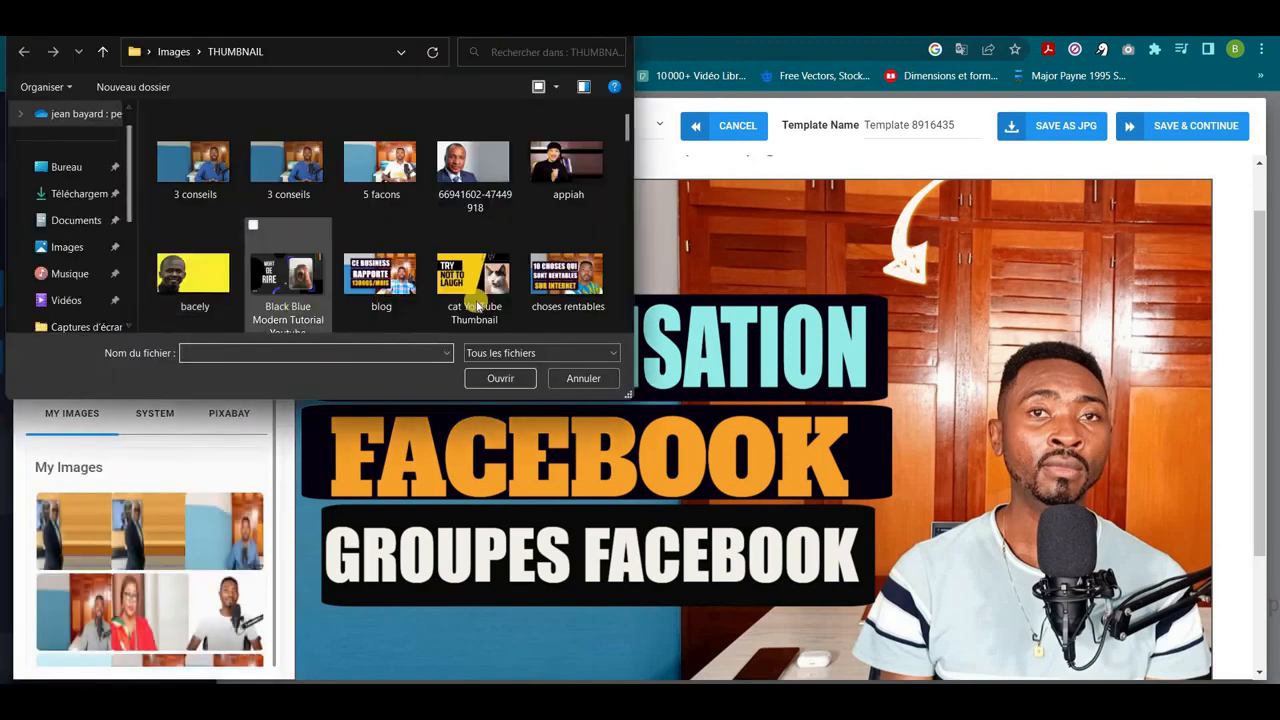
text(ed21)
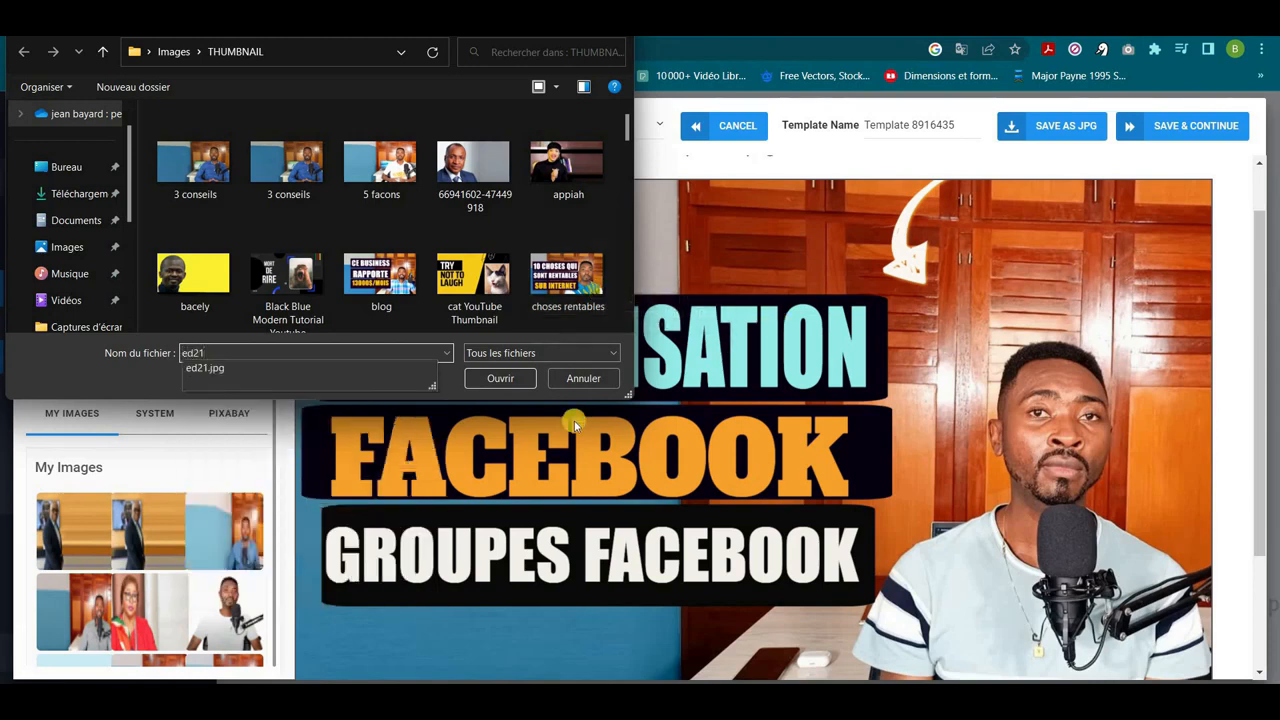
click(500, 378)
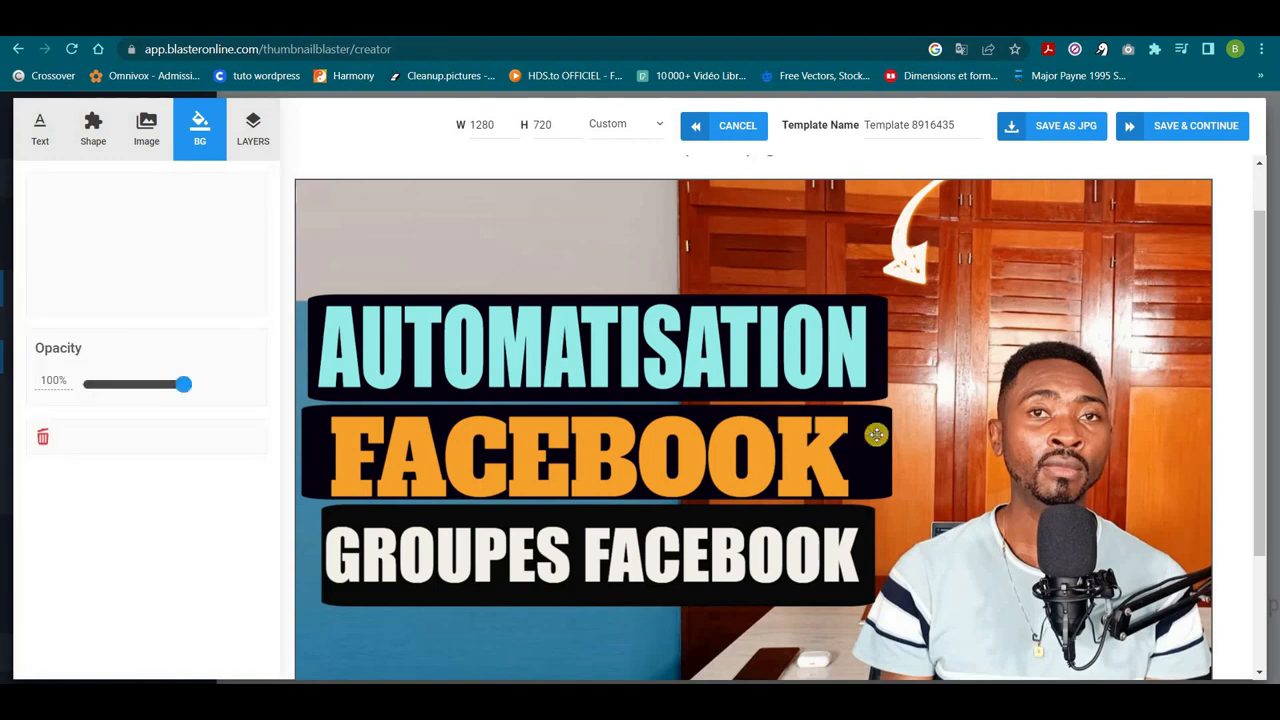
scroll(1036, 494, down, 1)
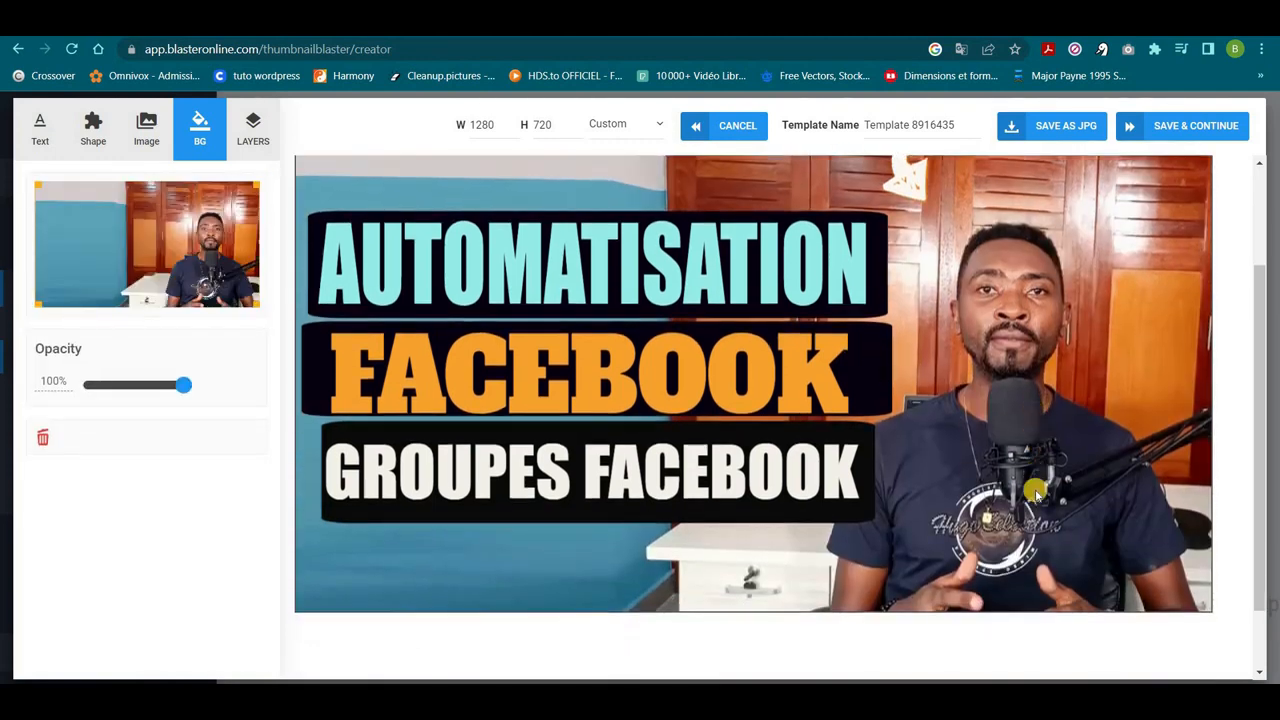
scroll(1036, 494, up, 1)
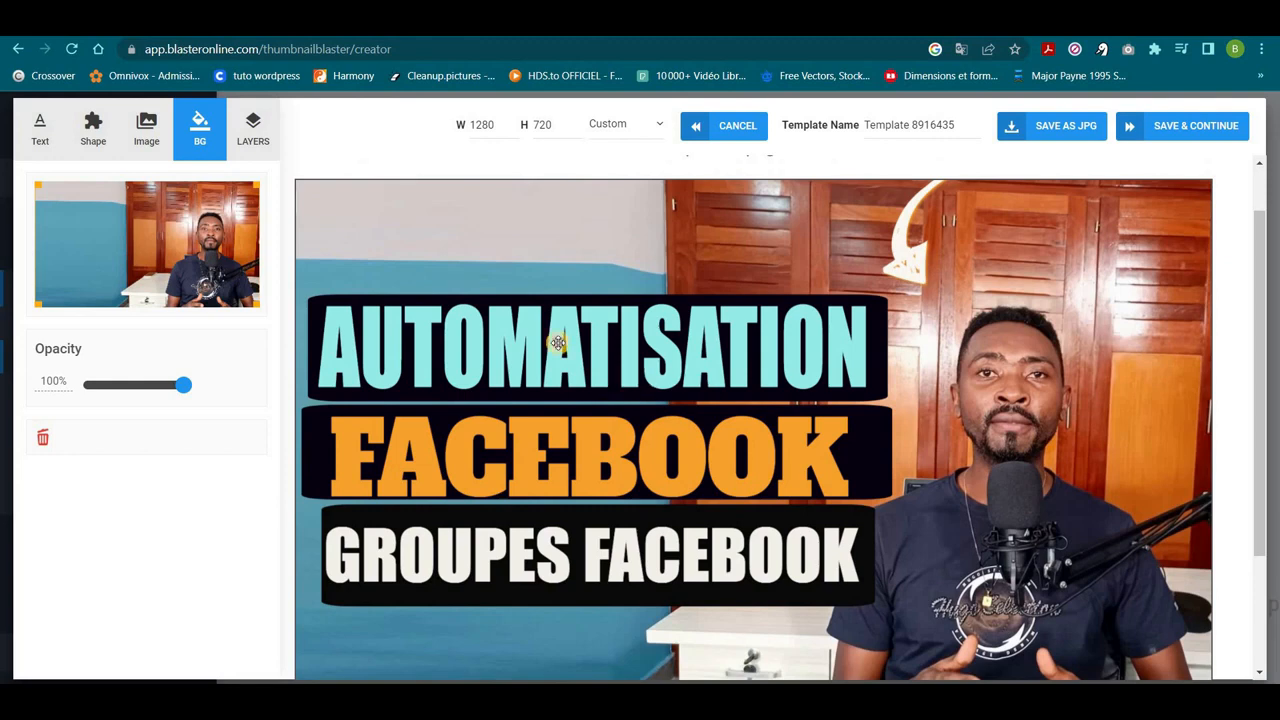
click(600, 345)
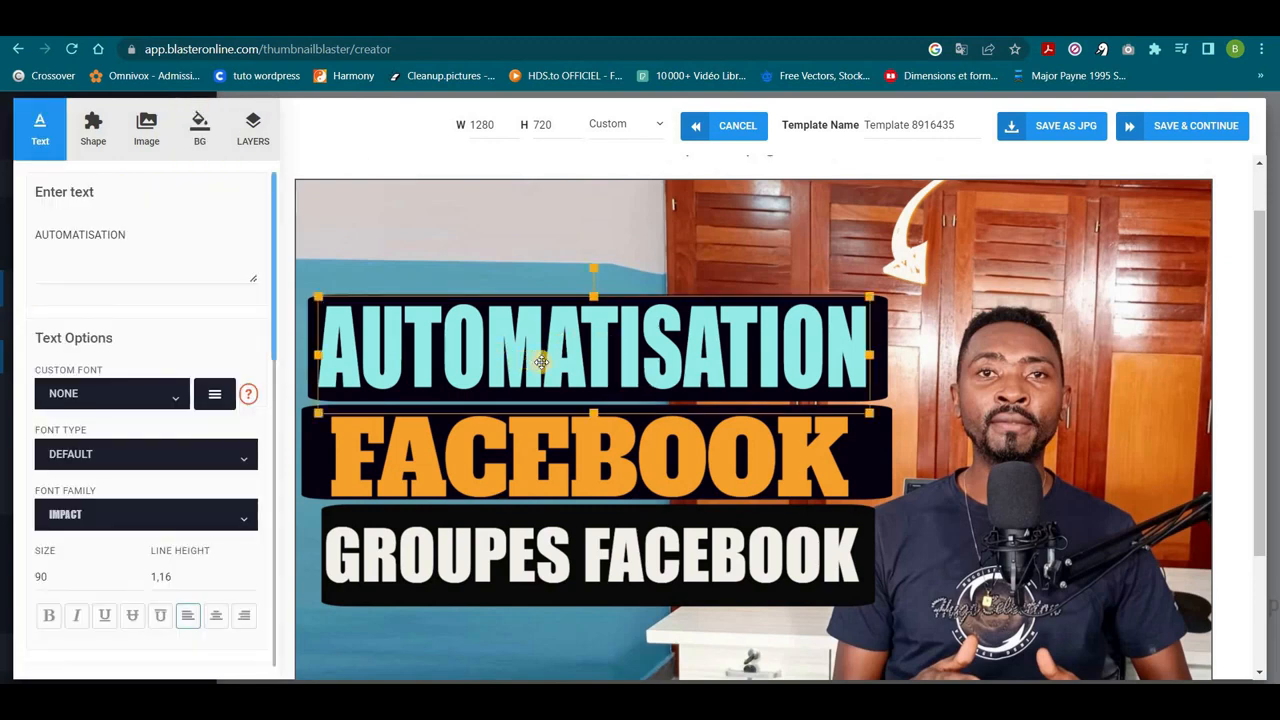
Step: Replace the AUTOMATISATION headline with OUTIL DE CREATION copied from the sticky note
click(488, 448)
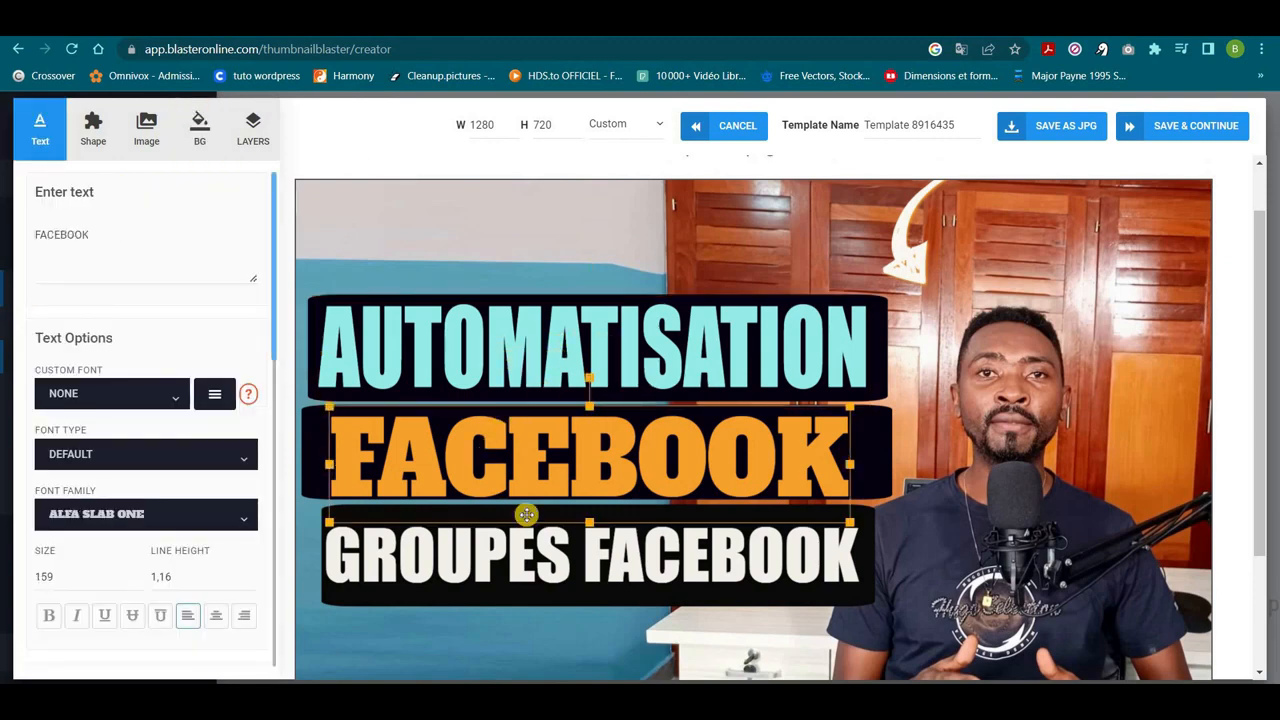
click(510, 562)
click(369, 320)
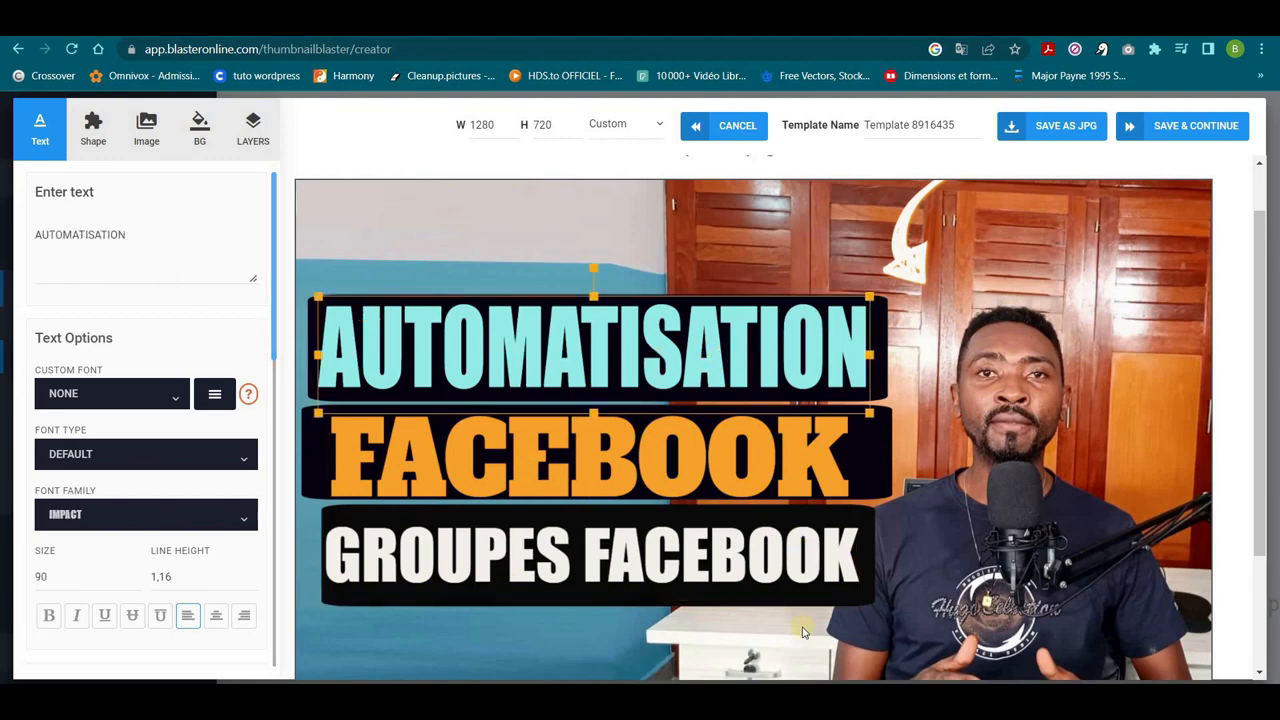
drag(136, 234, 30, 235)
key(BackSpace)
mouse_move(796, 702)
click(849, 616)
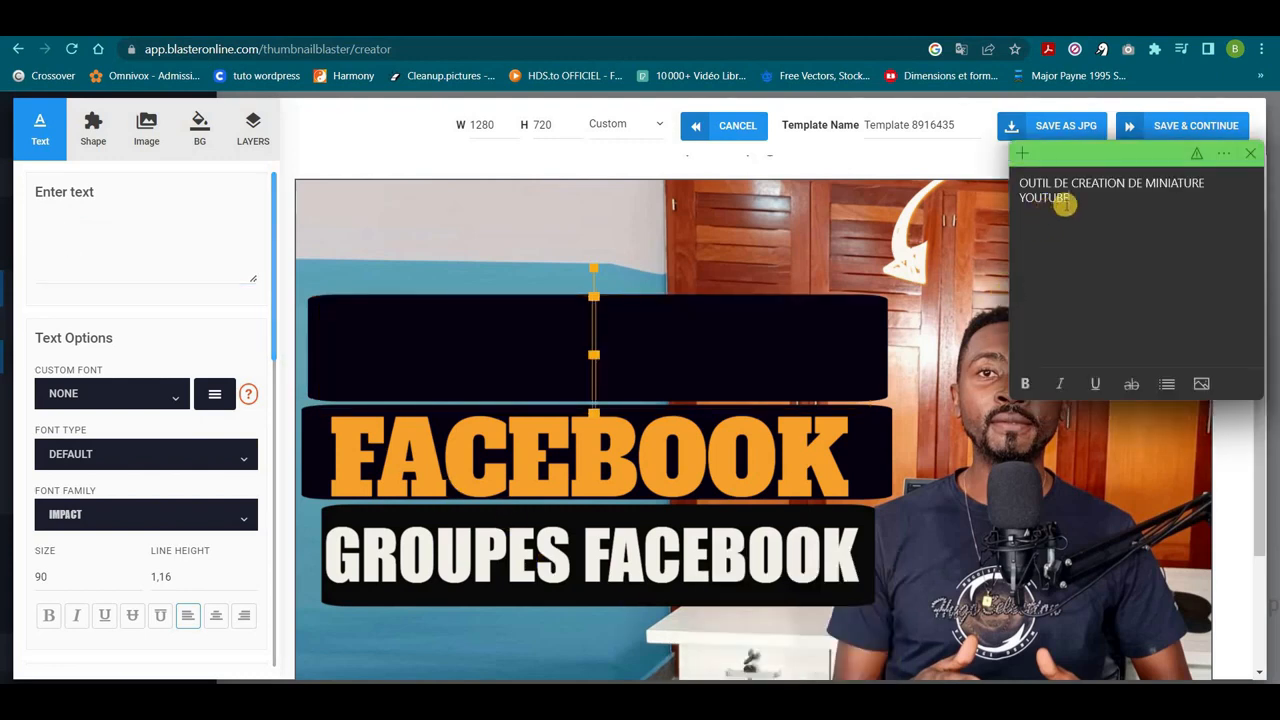
drag(1126, 183, 1020, 182)
key(ctrl+c)
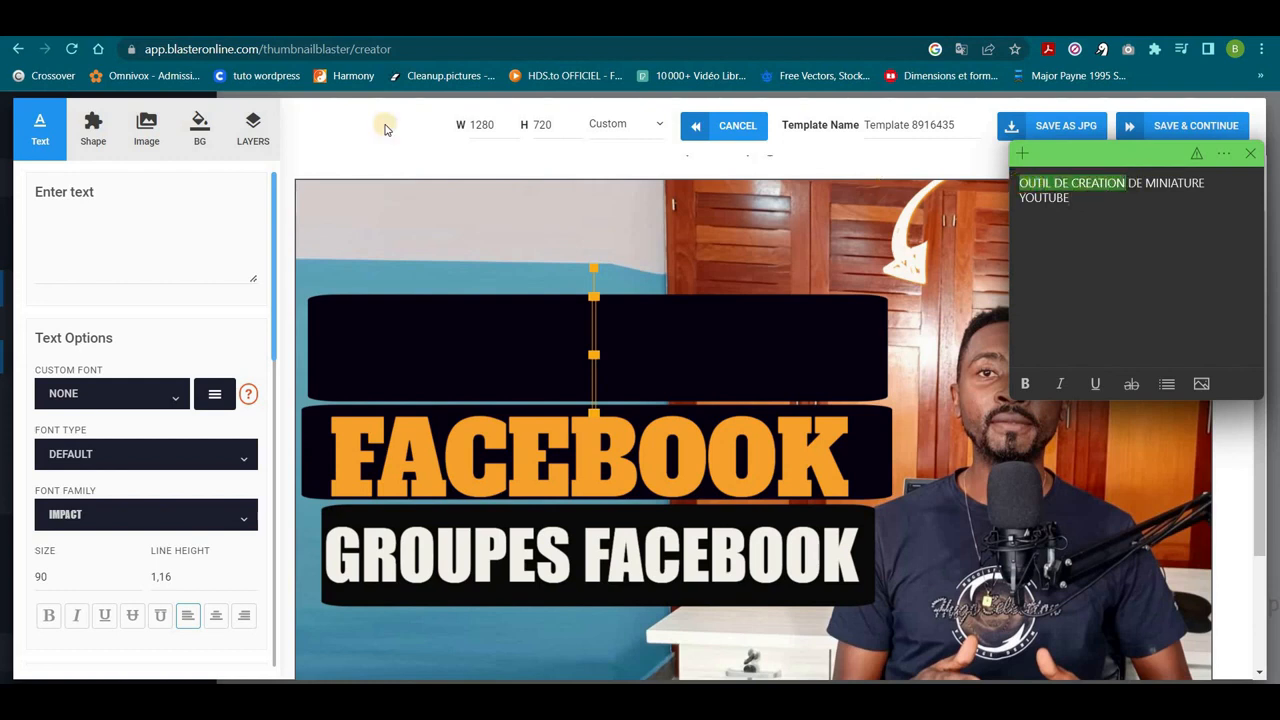
click(180, 266)
key(ctrl+v)
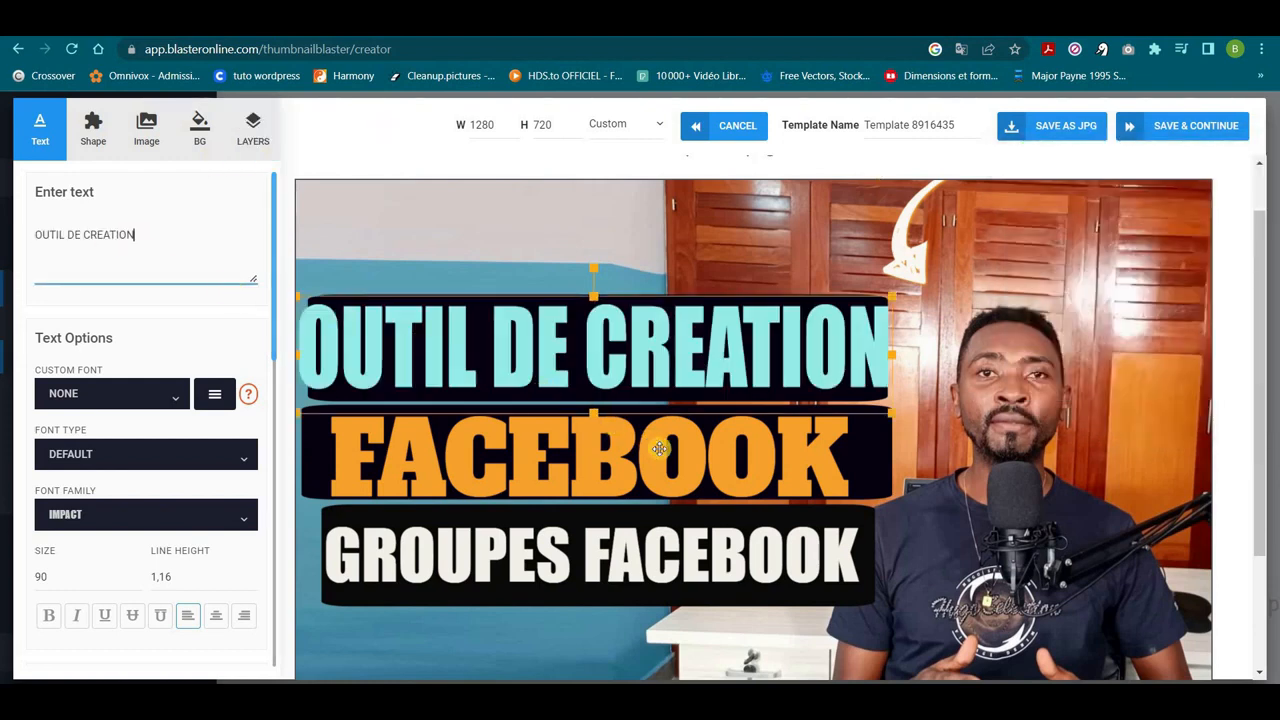
Step: Replace the FACEBOOK line with DE MINIATURE from the sticky note
click(658, 447)
mouse_move(843, 679)
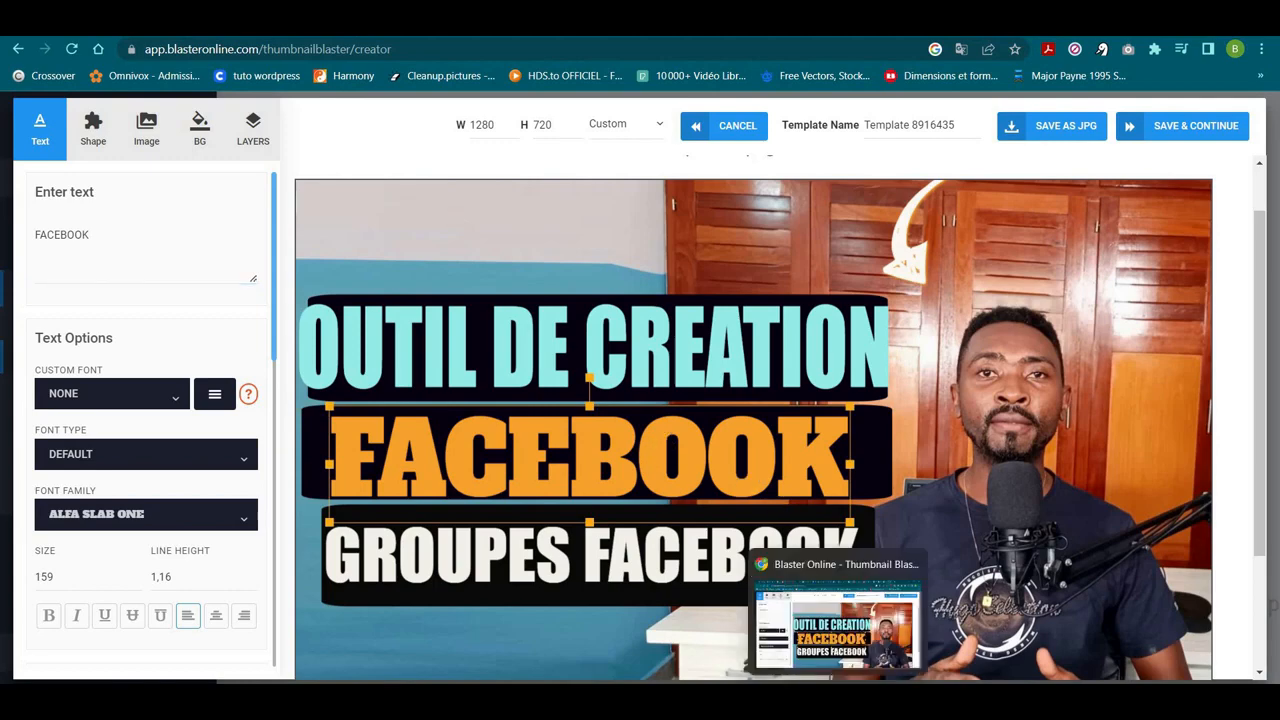
click(835, 632)
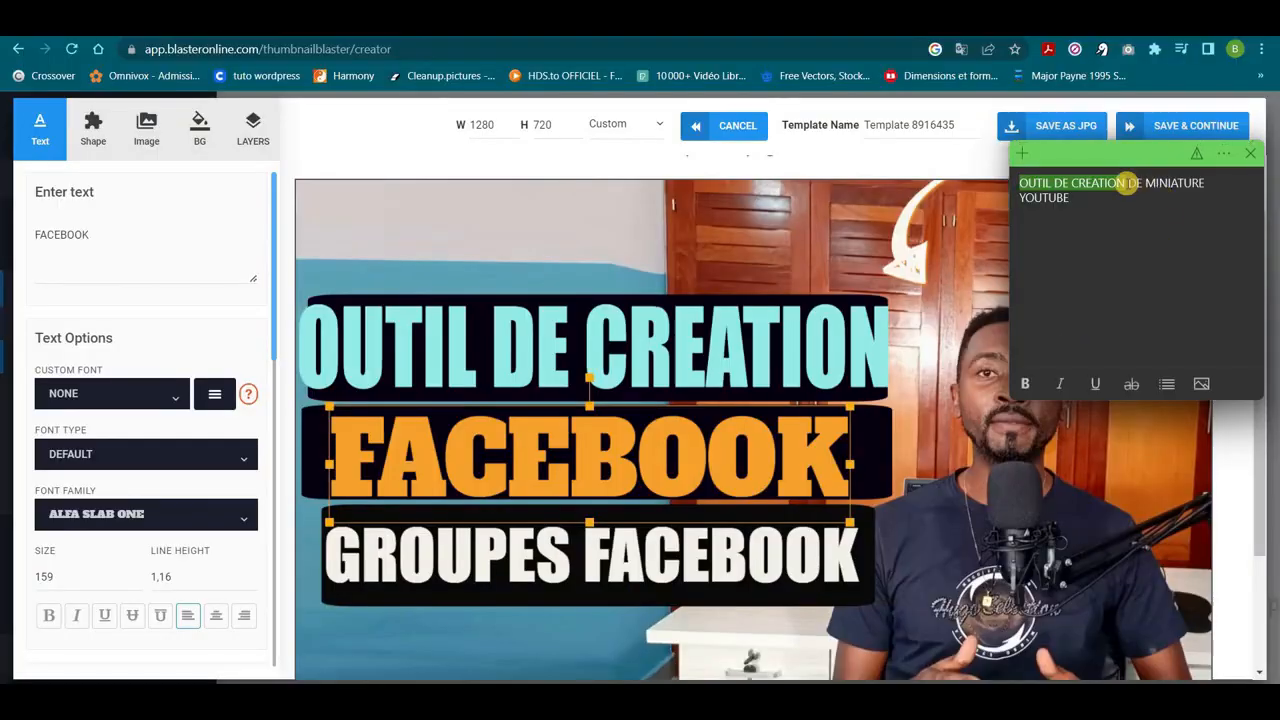
drag(1129, 183, 1191, 183)
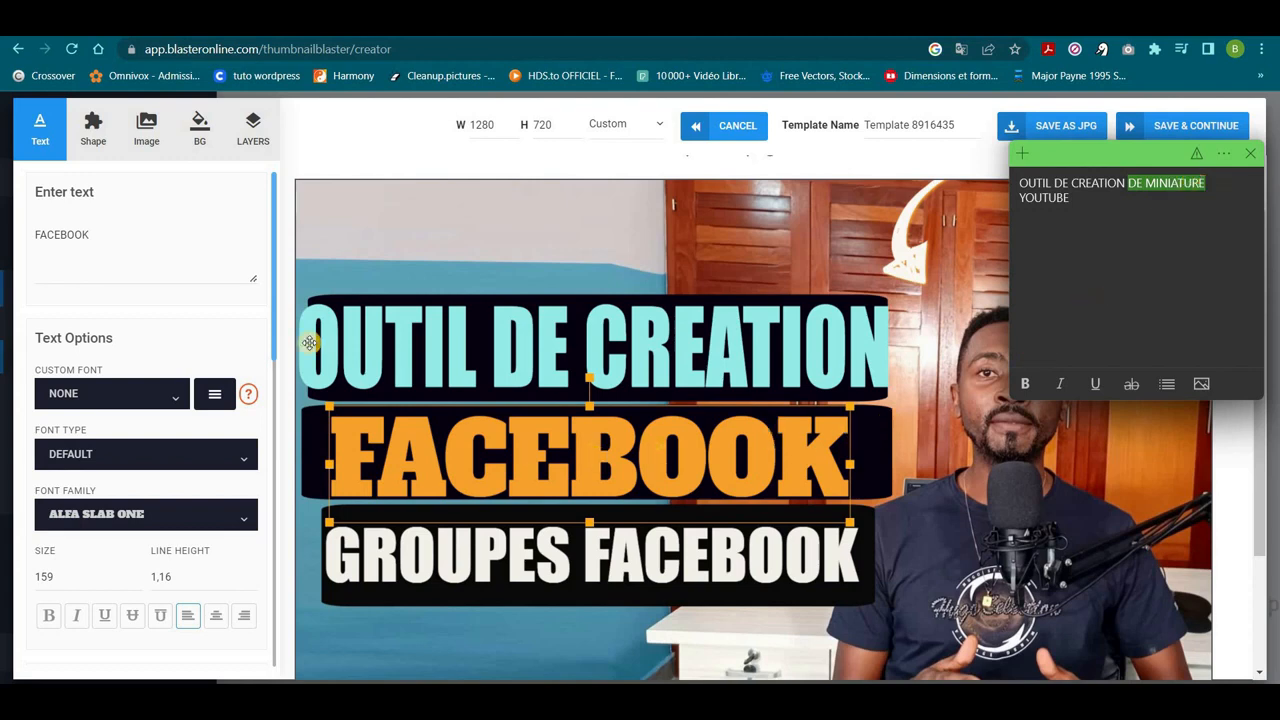
drag(128, 228, 3, 237)
key(ctrl+v)
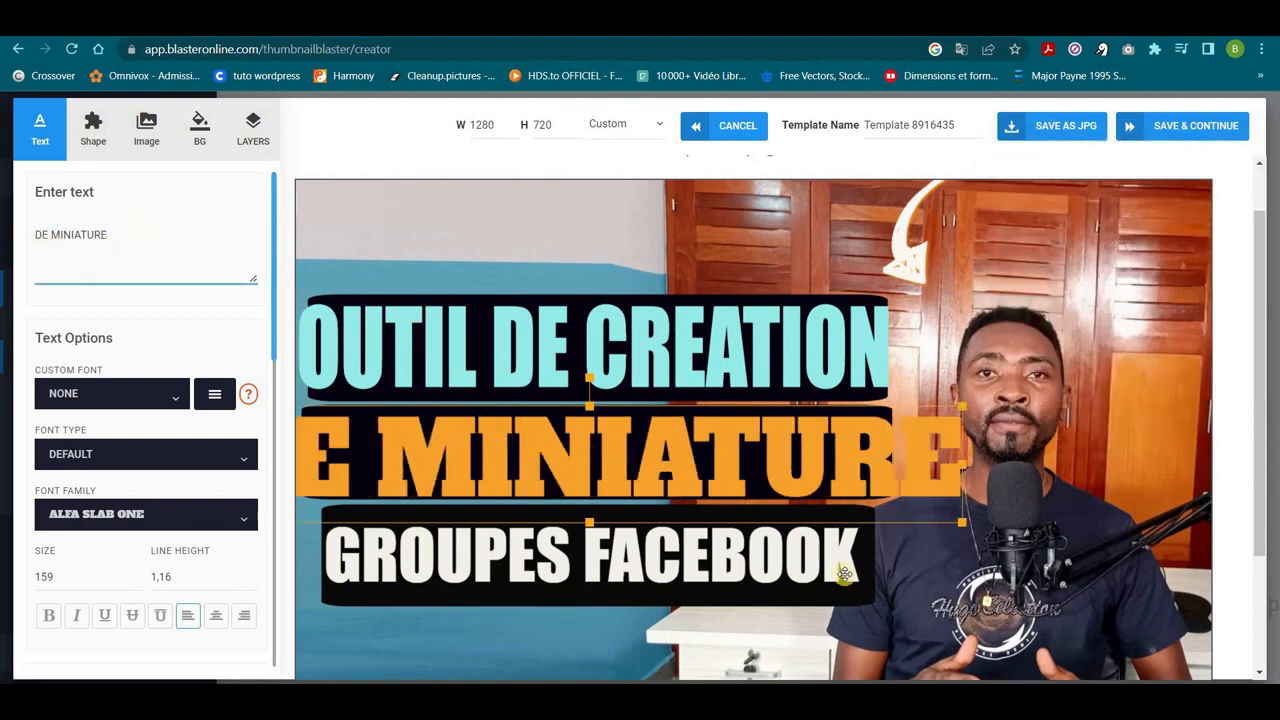
Step: Replace the GROUPES FACEBOOK line with YOUTUBE from the sticky note
click(860, 568)
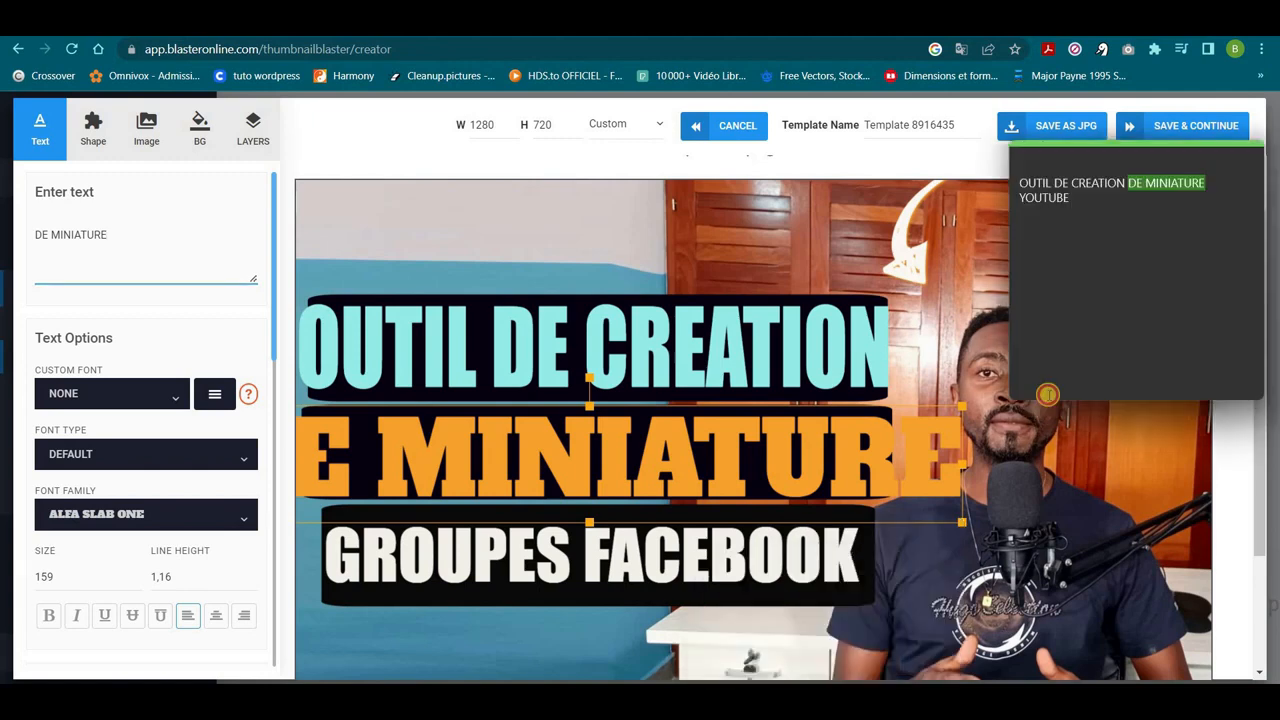
drag(1068, 197, 1026, 199)
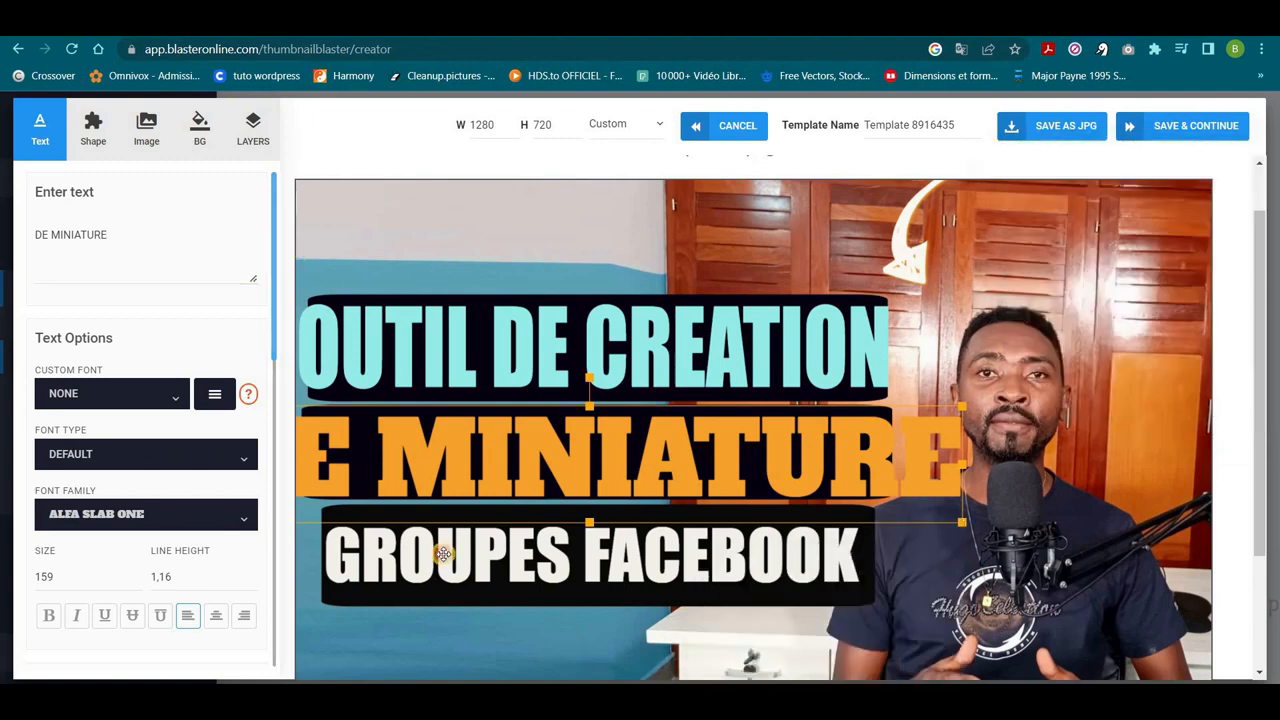
click(444, 553)
click(151, 243)
drag(40, 234, 140, 236)
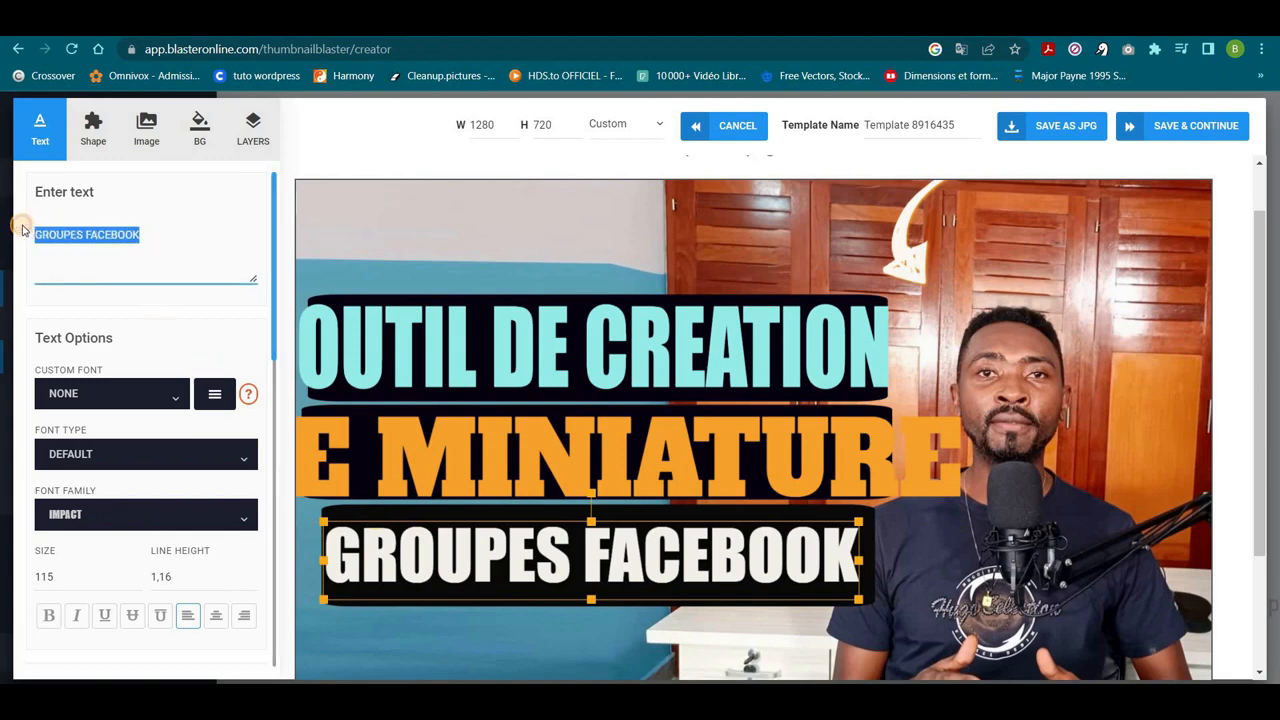
key(ctrl+v)
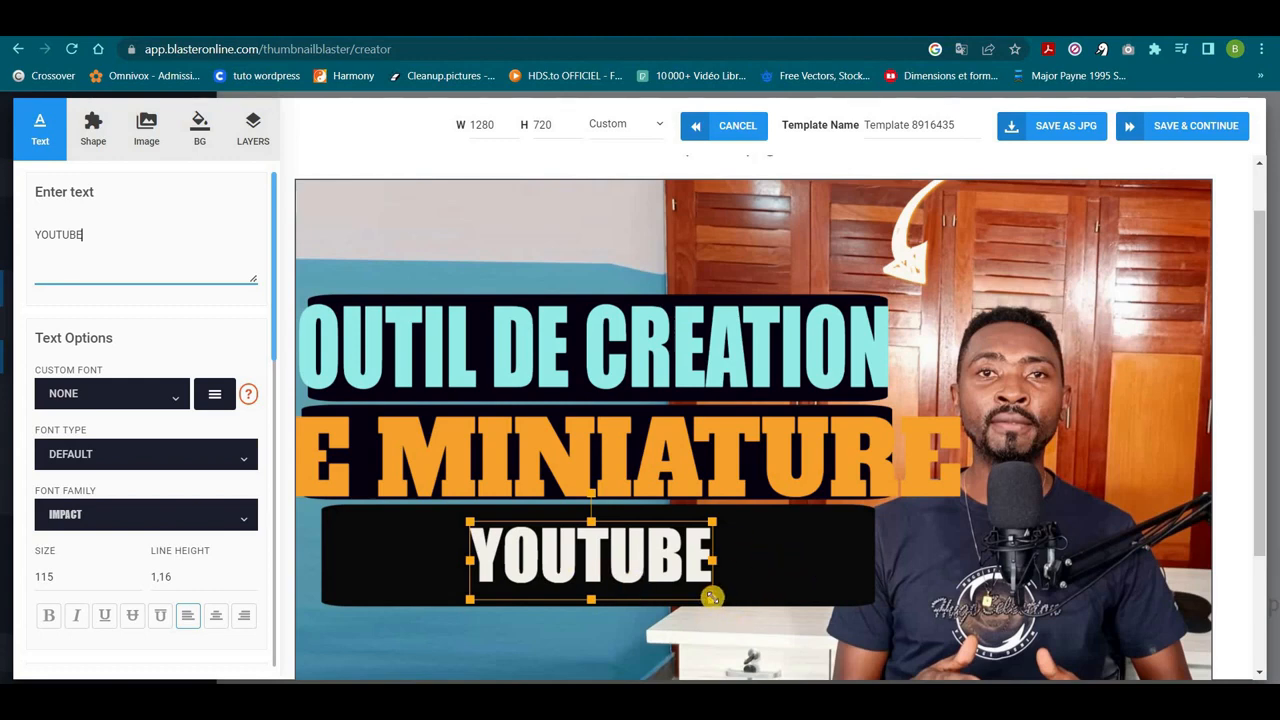
Step: Enlarge the YOUTUBE text and shift it up and left over its bar
drag(713, 599, 829, 605)
drag(724, 577, 688, 566)
drag(776, 614, 826, 629)
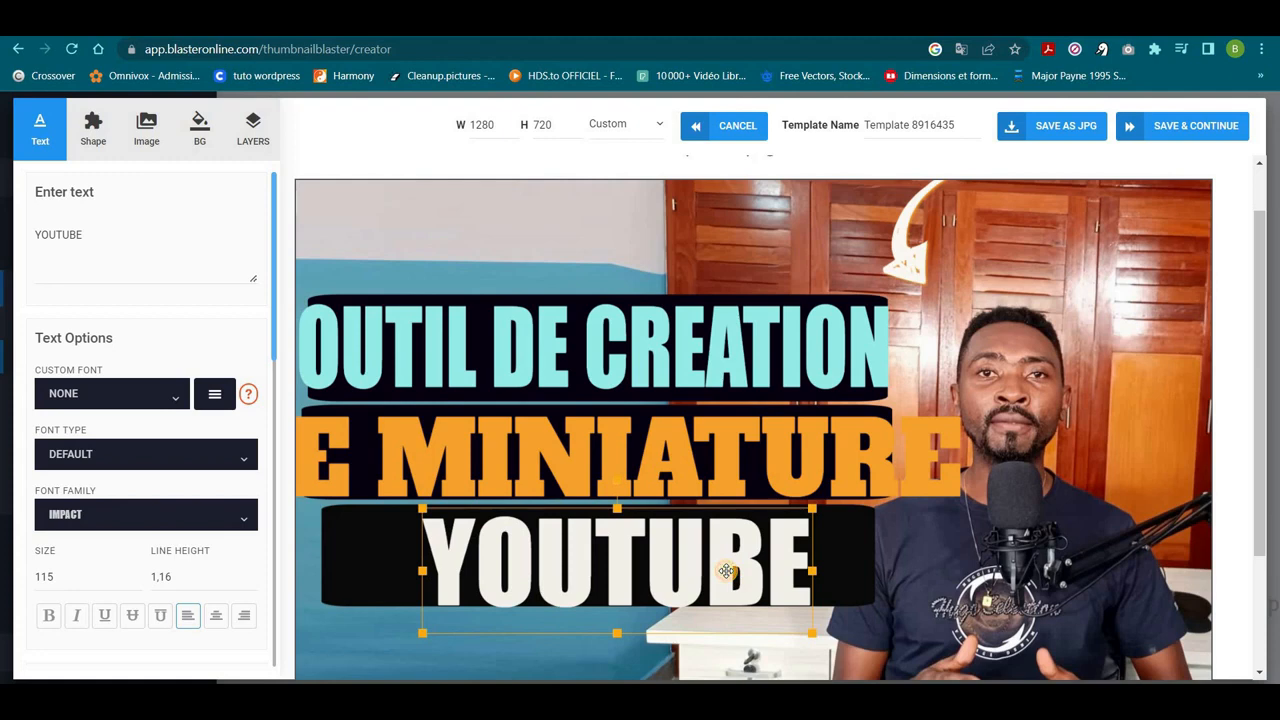
mouse_move(707, 567)
mouse_down()
mouse_move(688, 563)
mouse_move(710, 565)
mouse_up()
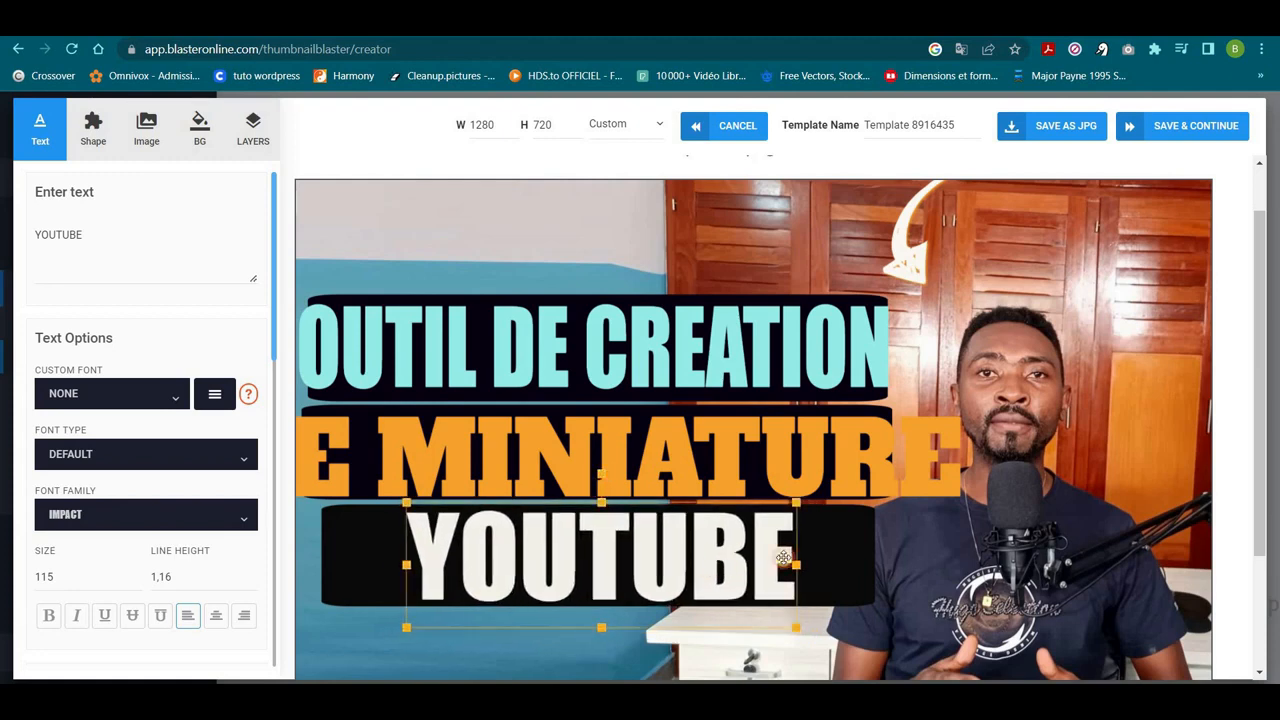
Step: Shrink the black bar behind YOUTUBE so it sits at X 360, Y 463
click(830, 551)
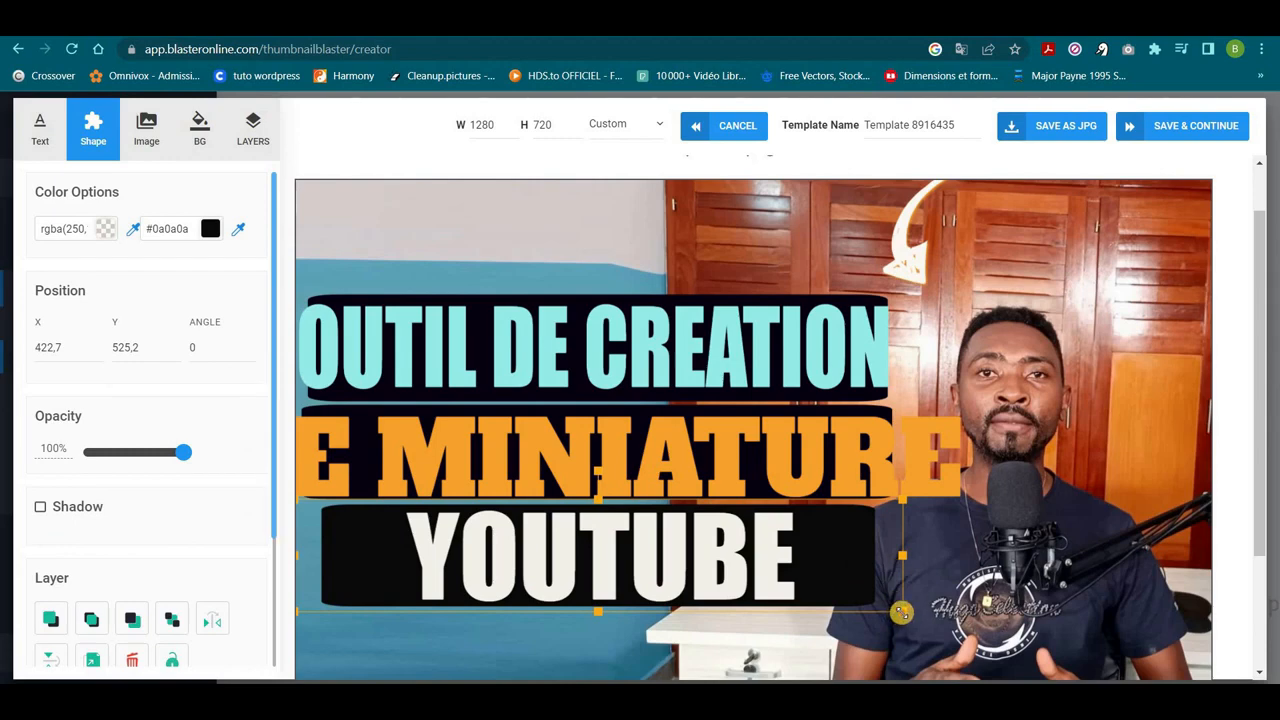
drag(872, 608, 838, 570)
click(684, 463)
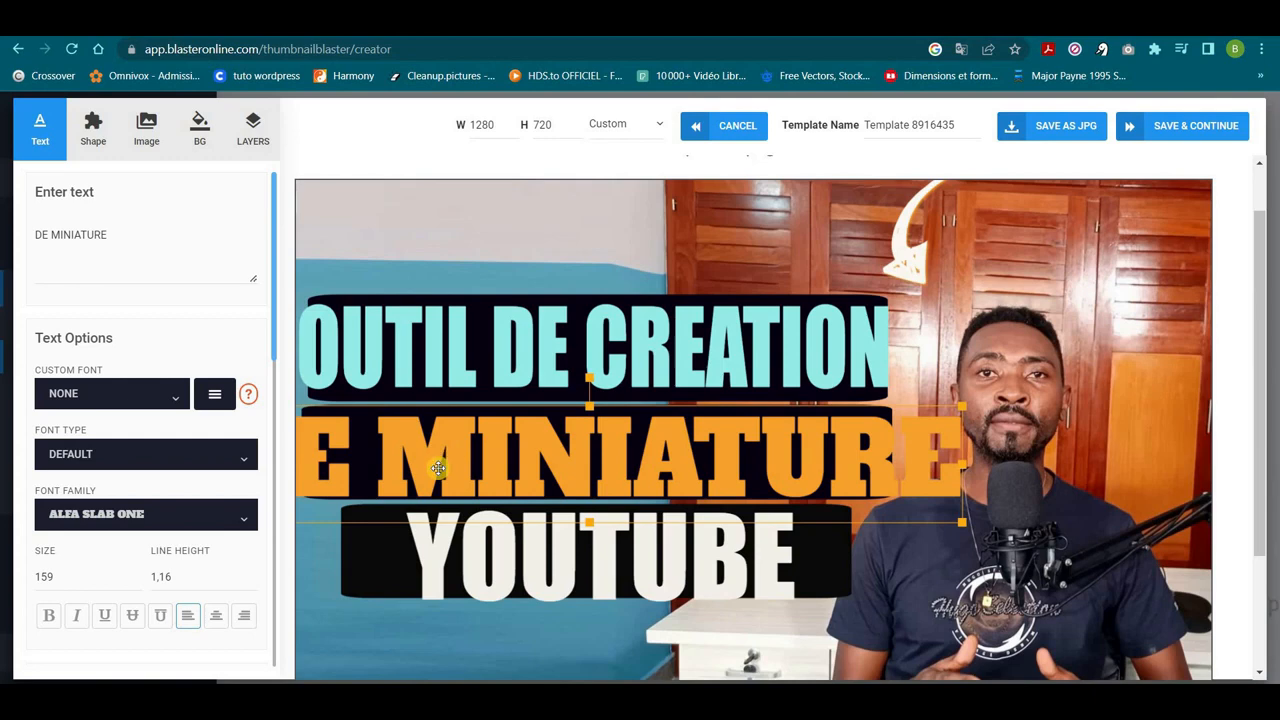
Step: Resize DE MINIATURE to fill its bar and nudge it slightly down
drag(962, 520, 711, 471)
drag(629, 442, 675, 435)
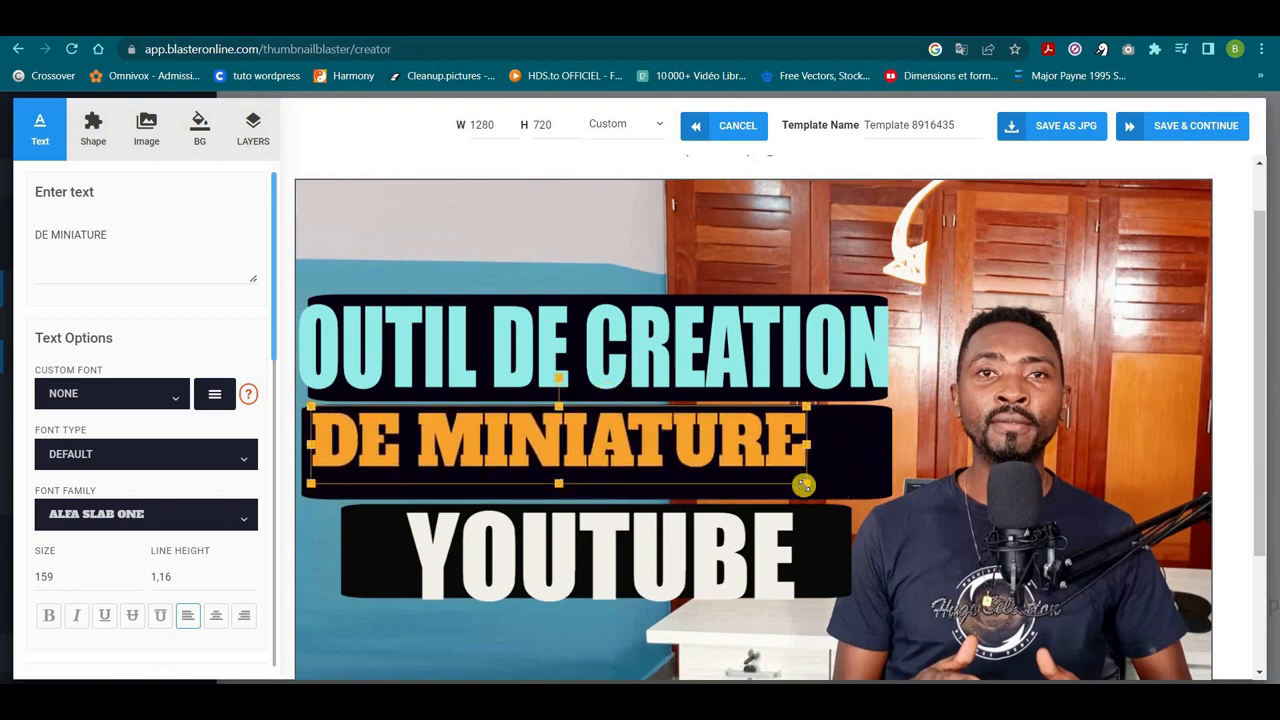
drag(852, 485, 881, 493)
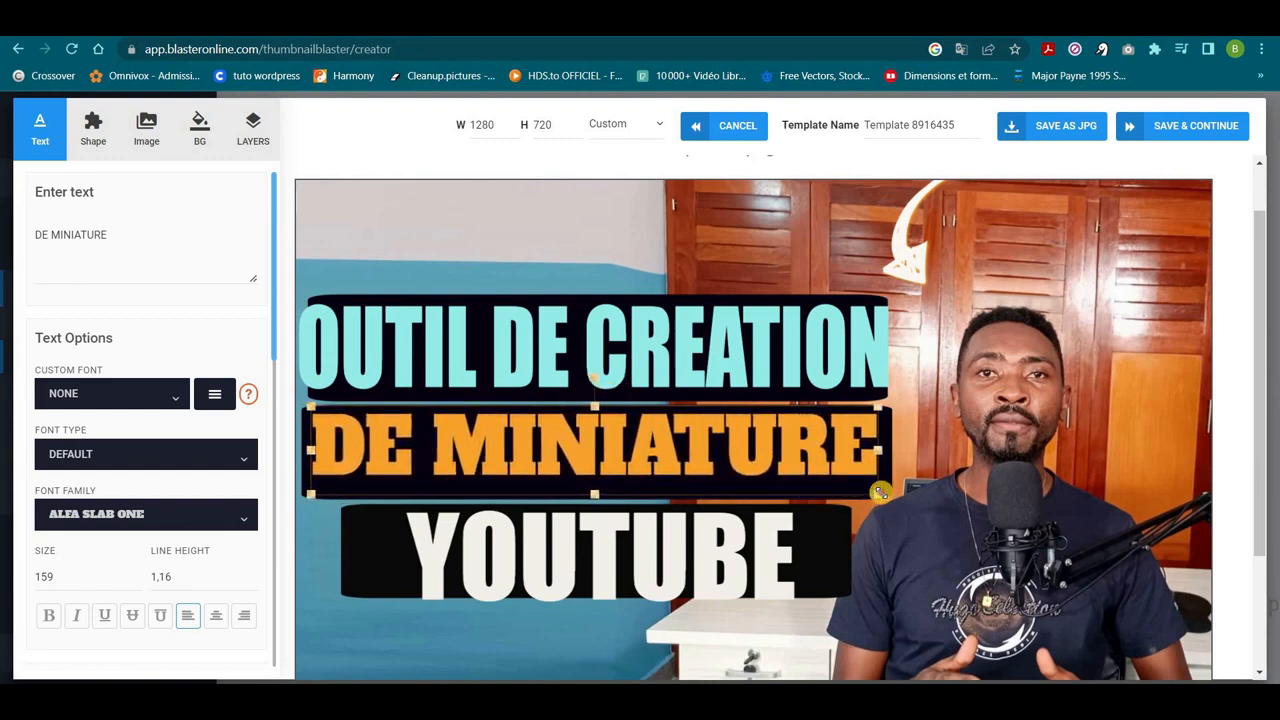
drag(757, 446, 760, 455)
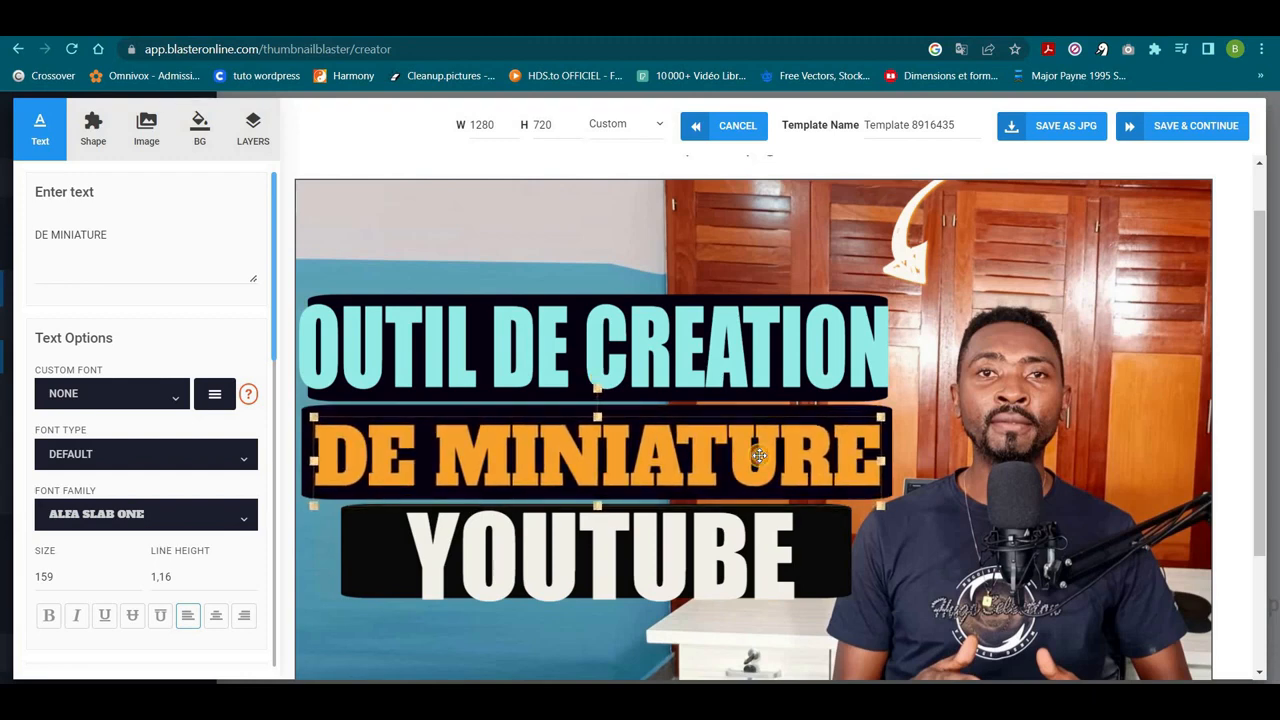
Step: Shrink the OUTIL DE CREATION line slightly and nudge it right and down
click(577, 366)
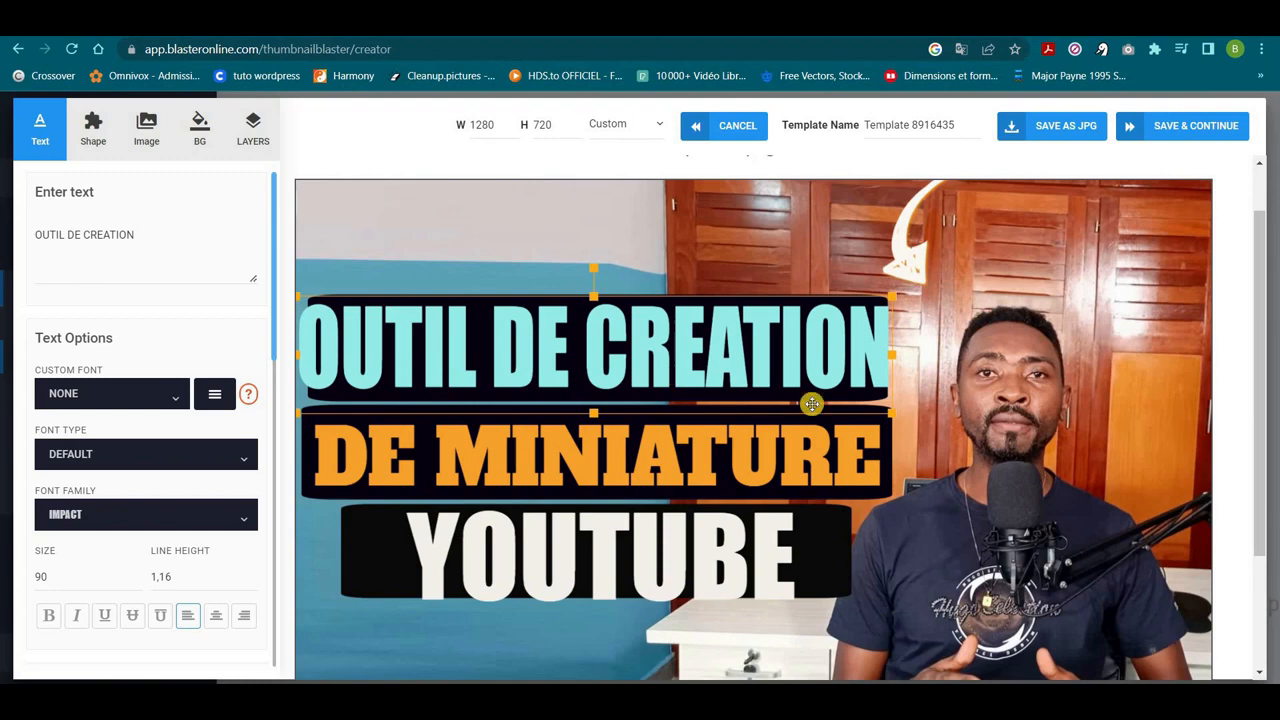
drag(873, 410, 873, 408)
drag(735, 349, 738, 356)
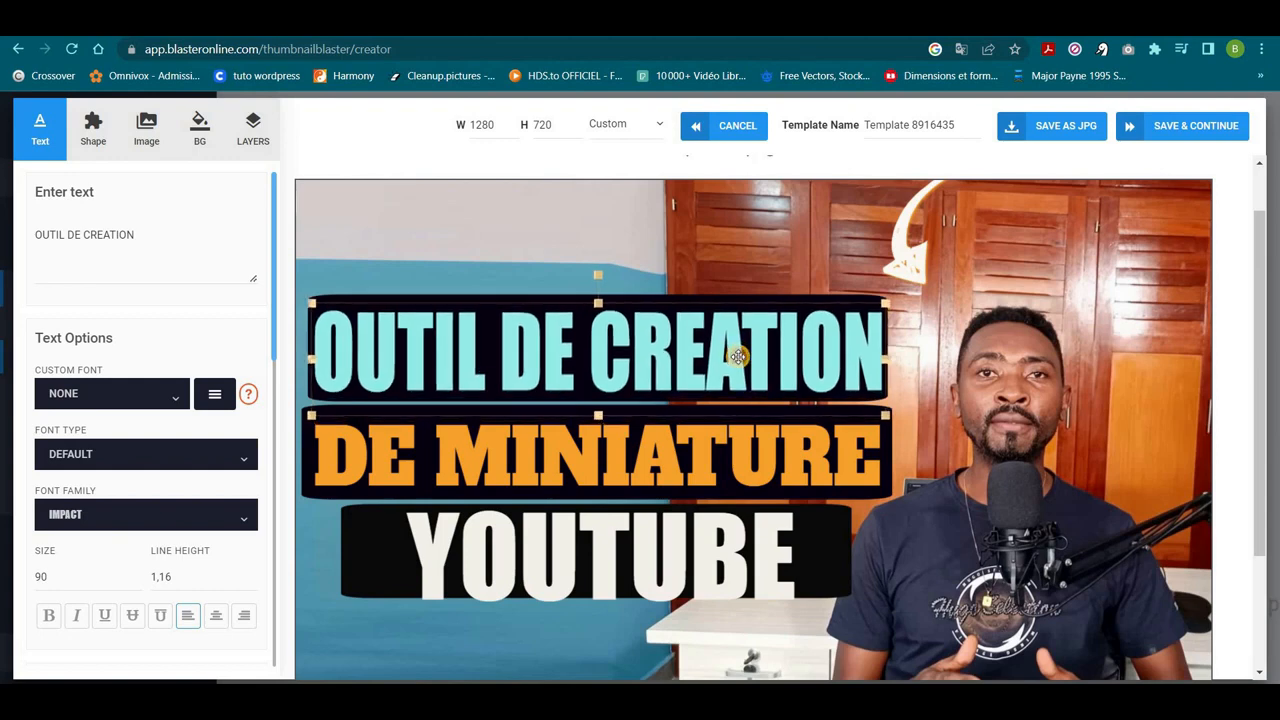
Step: Shrink YOUTUBE and centre it on its black bar at X 223, Y 465
click(653, 546)
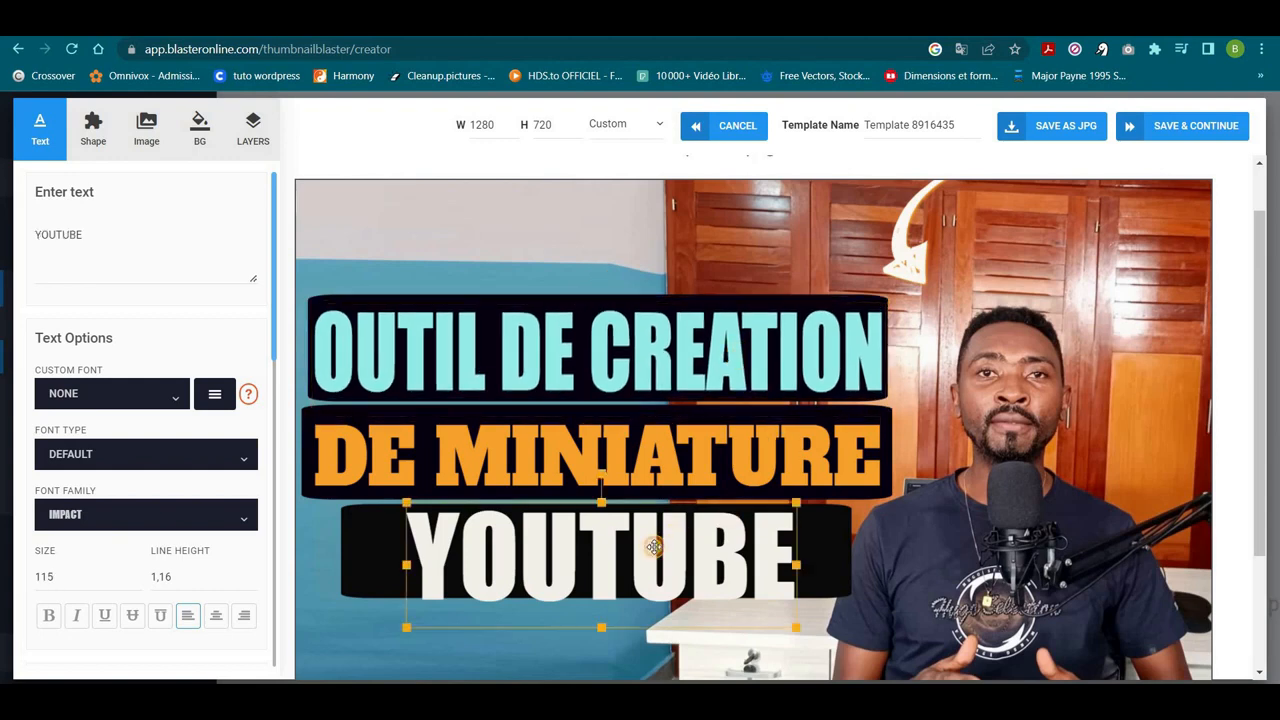
drag(792, 626, 795, 627)
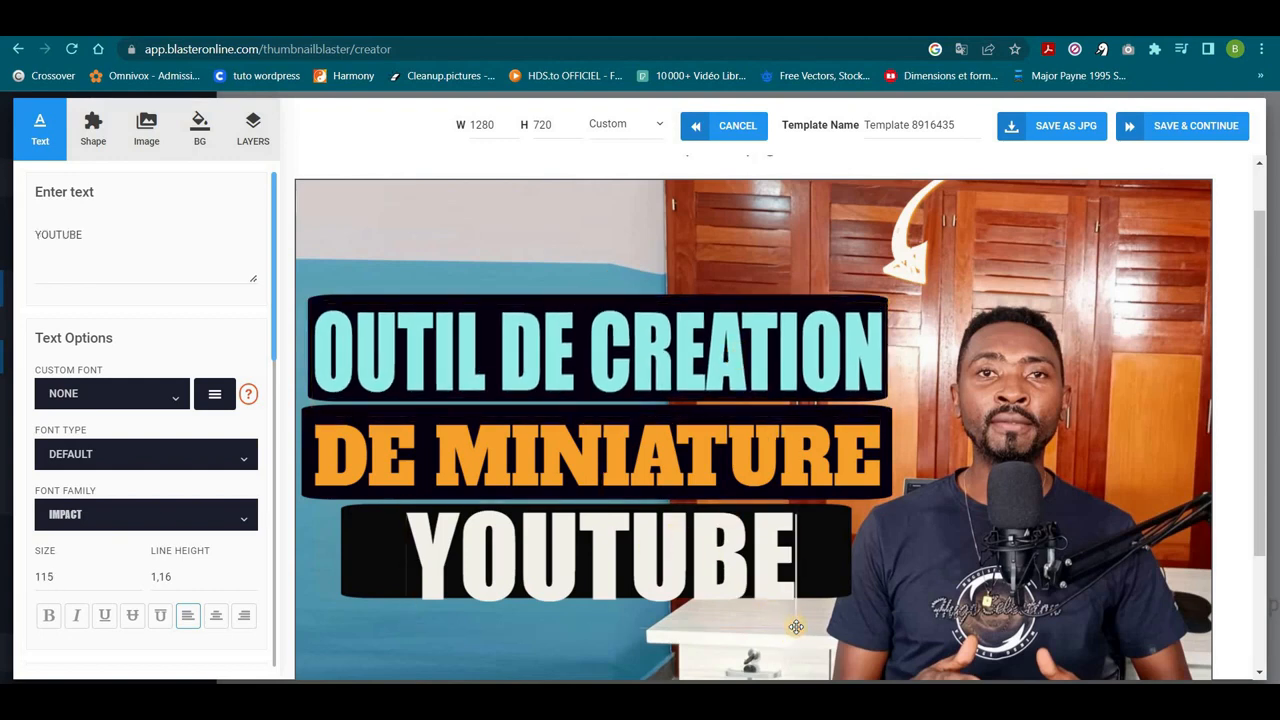
click(810, 543)
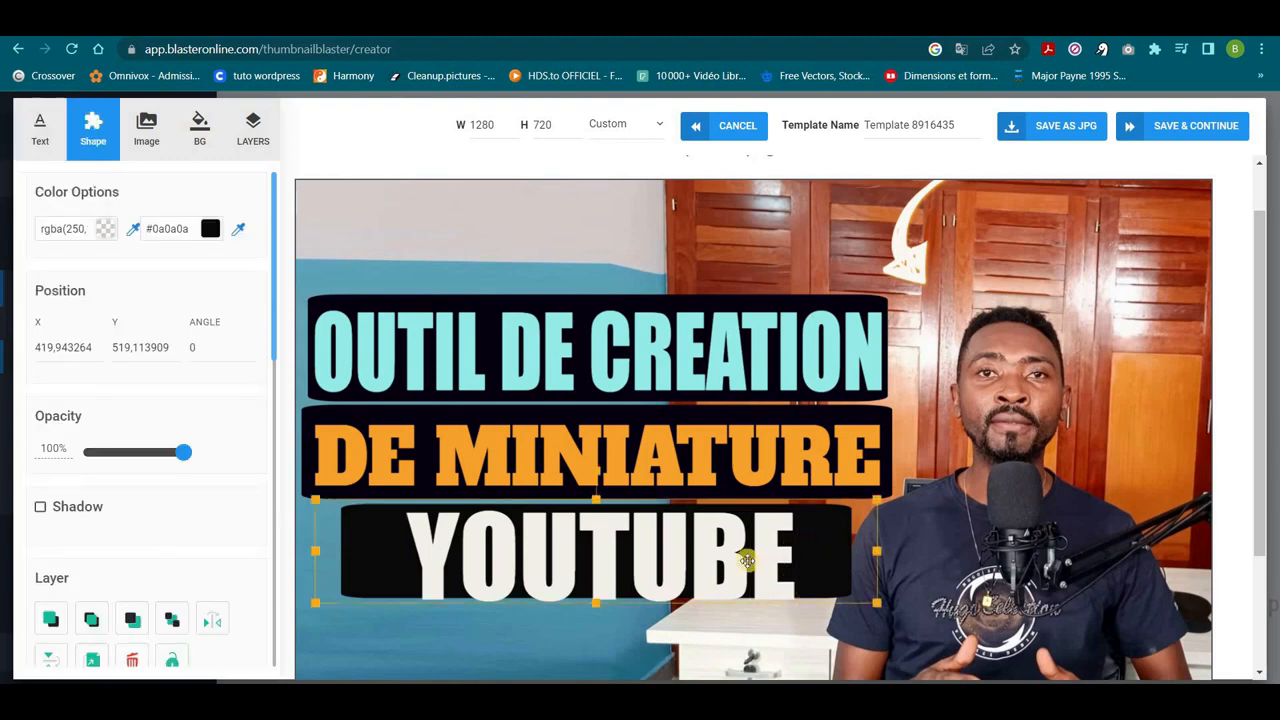
click(759, 563)
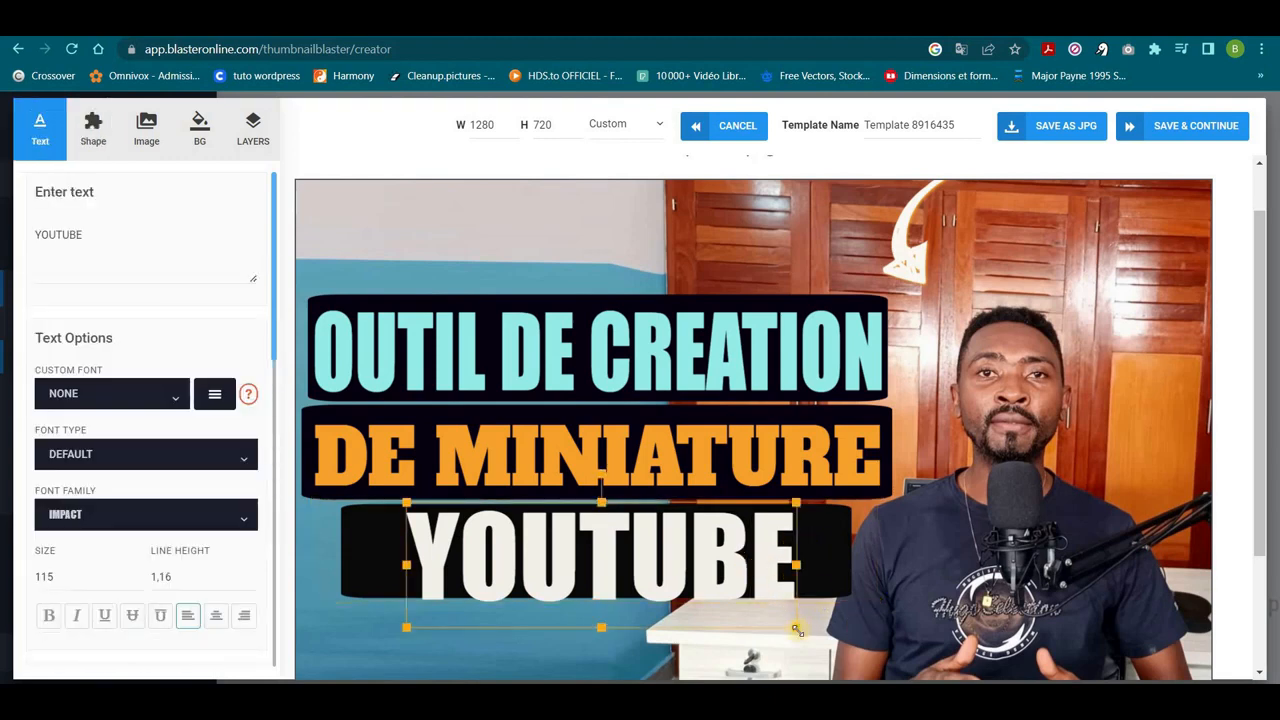
drag(795, 624, 777, 604)
drag(678, 562, 687, 560)
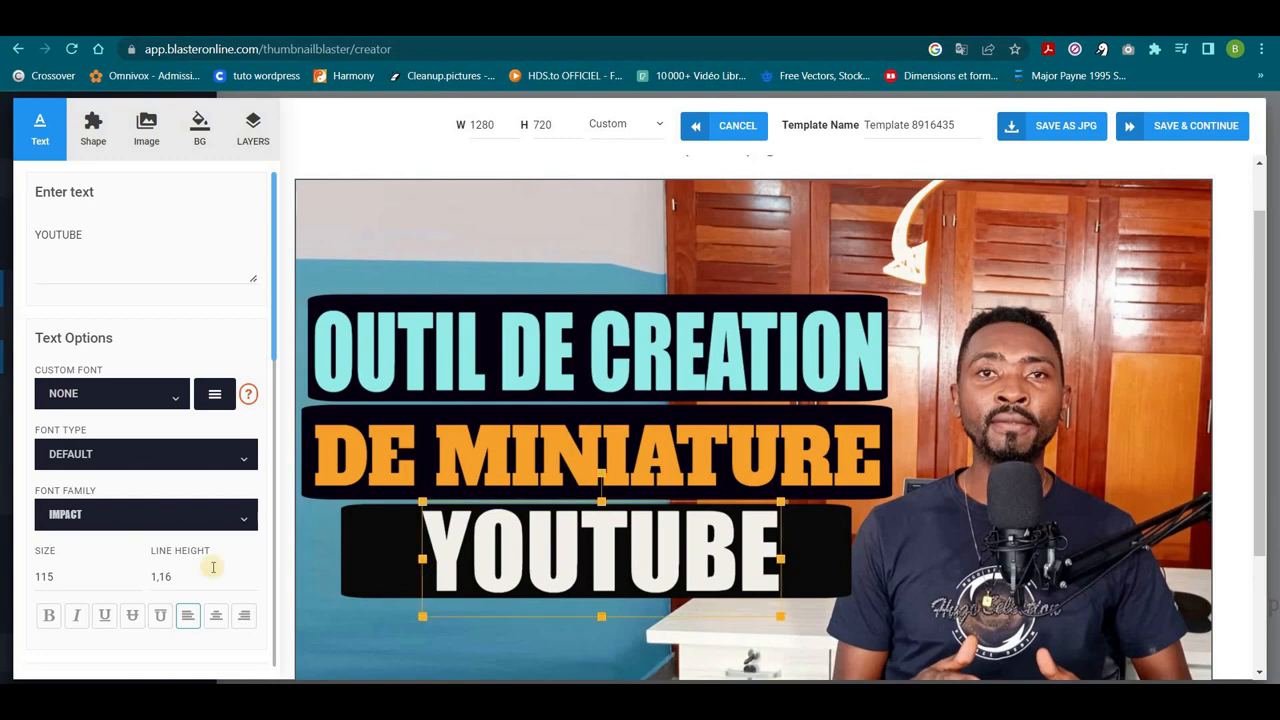
scroll(127, 452, down, 3)
Step: Reselect the YOUTUBE text and bring its colour settings into view
scroll(128, 458, down, 3)
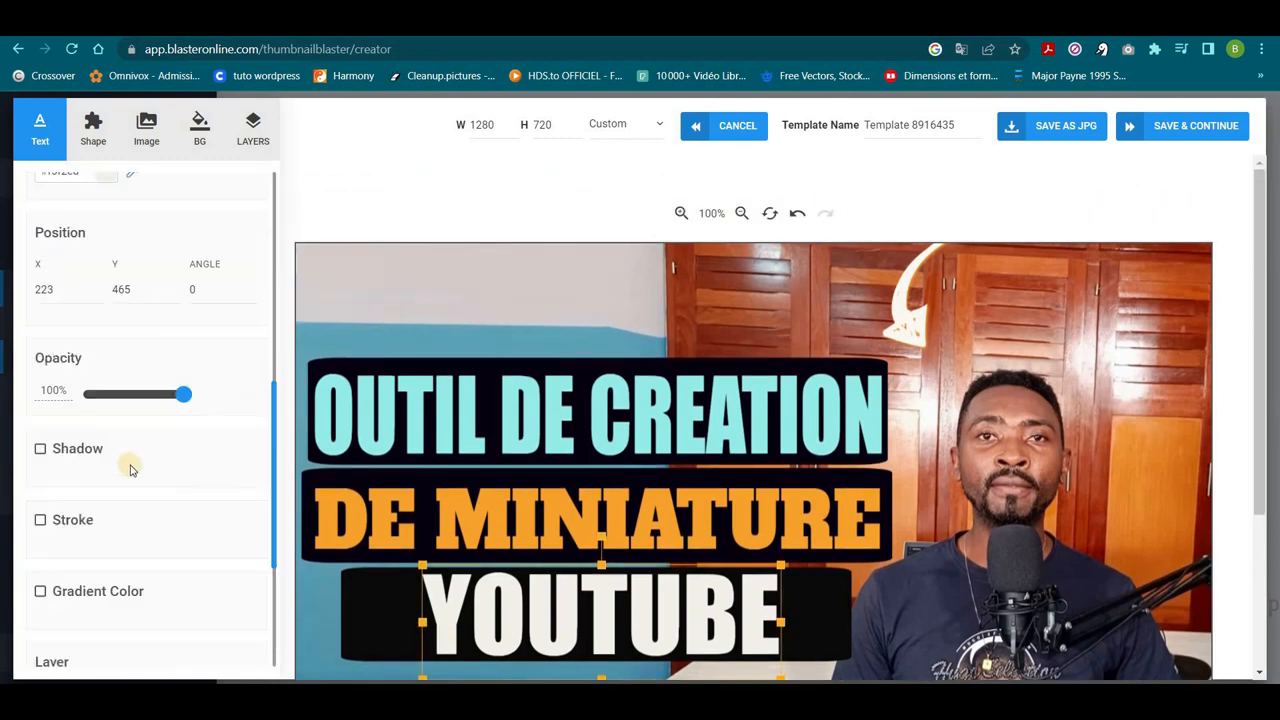
scroll(665, 573, down, 1)
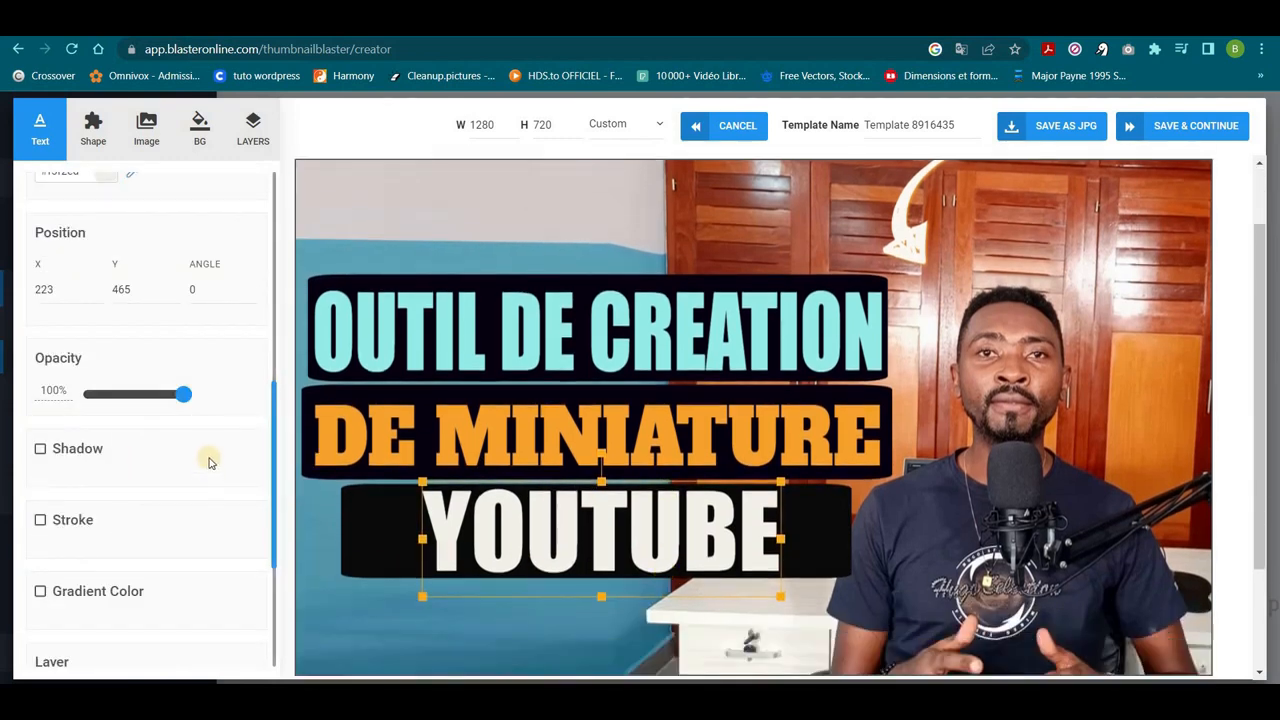
click(556, 513)
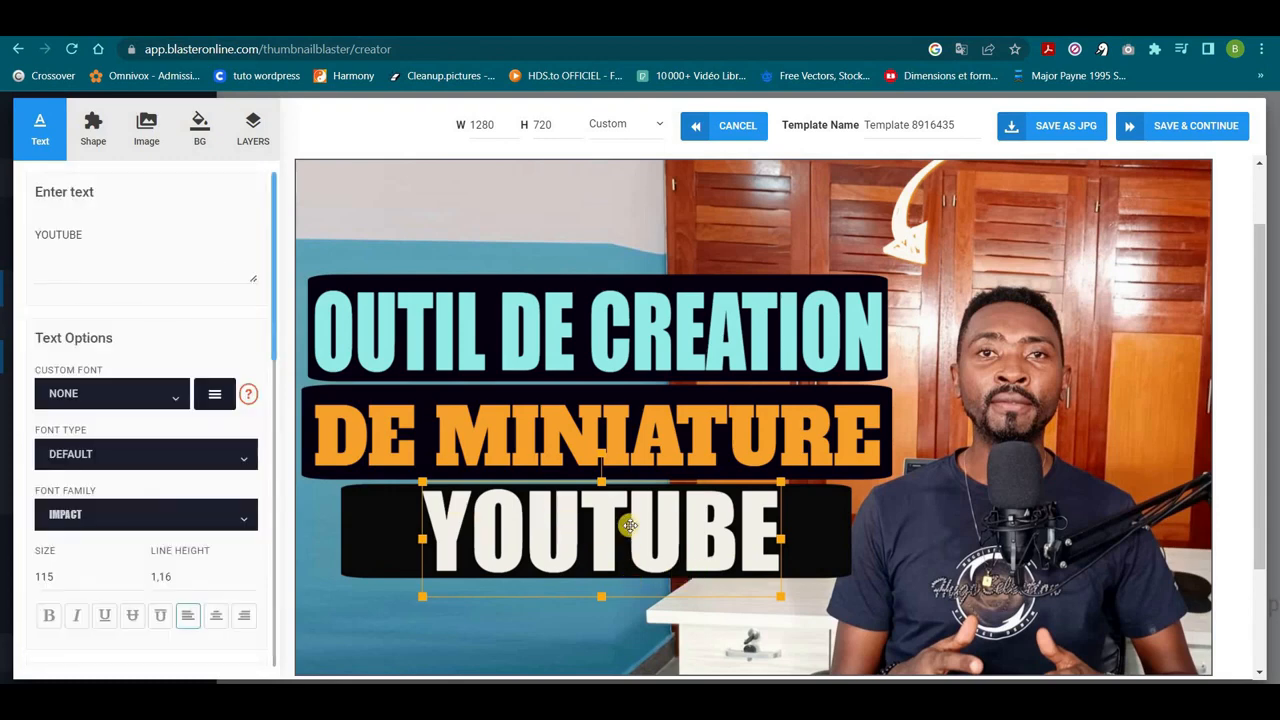
scroll(206, 523, down, 5)
scroll(195, 475, up, 3)
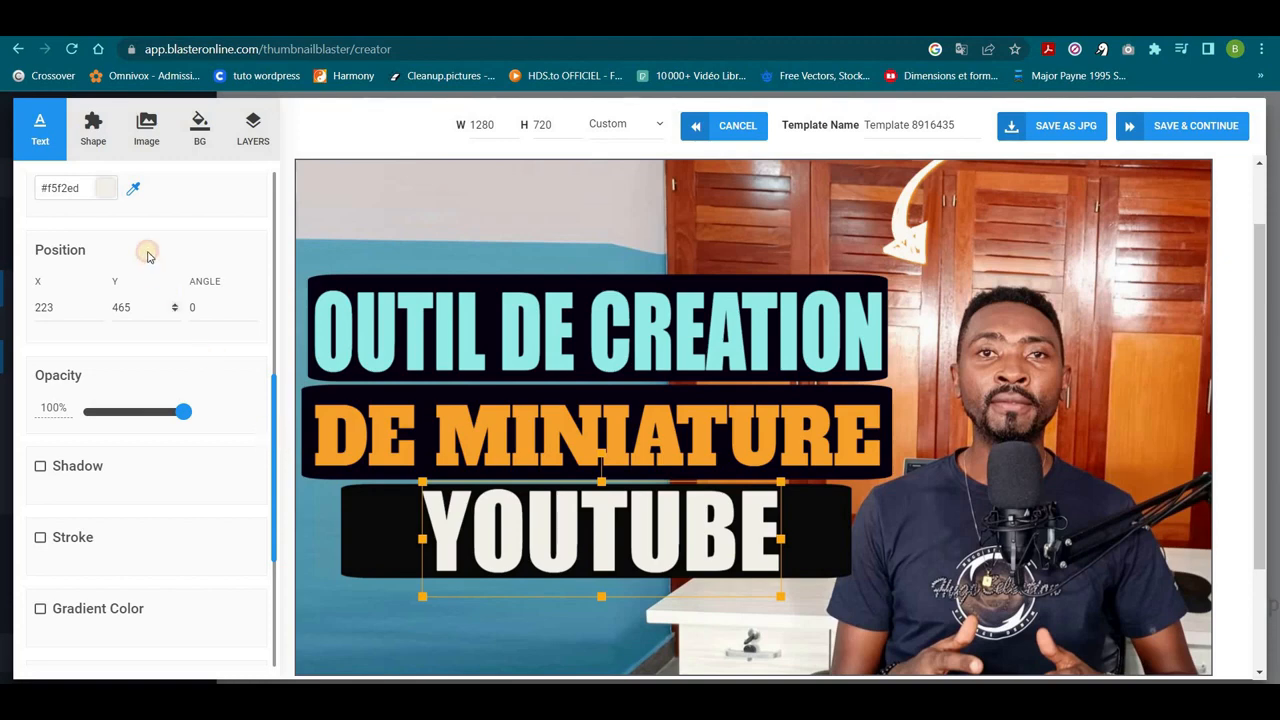
drag(275, 384, 274, 290)
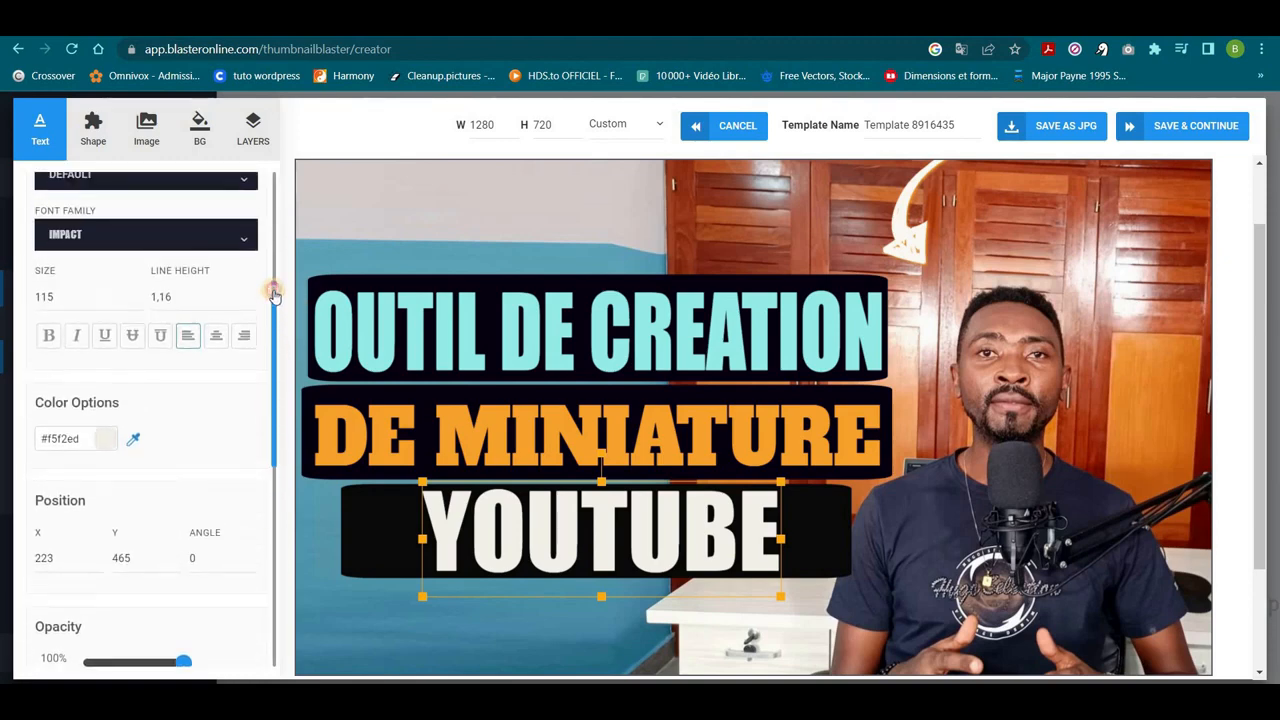
Step: Colour YOUTUBE bright red (#f4043d), then save the thumbnail as JPG
click(110, 438)
click(221, 463)
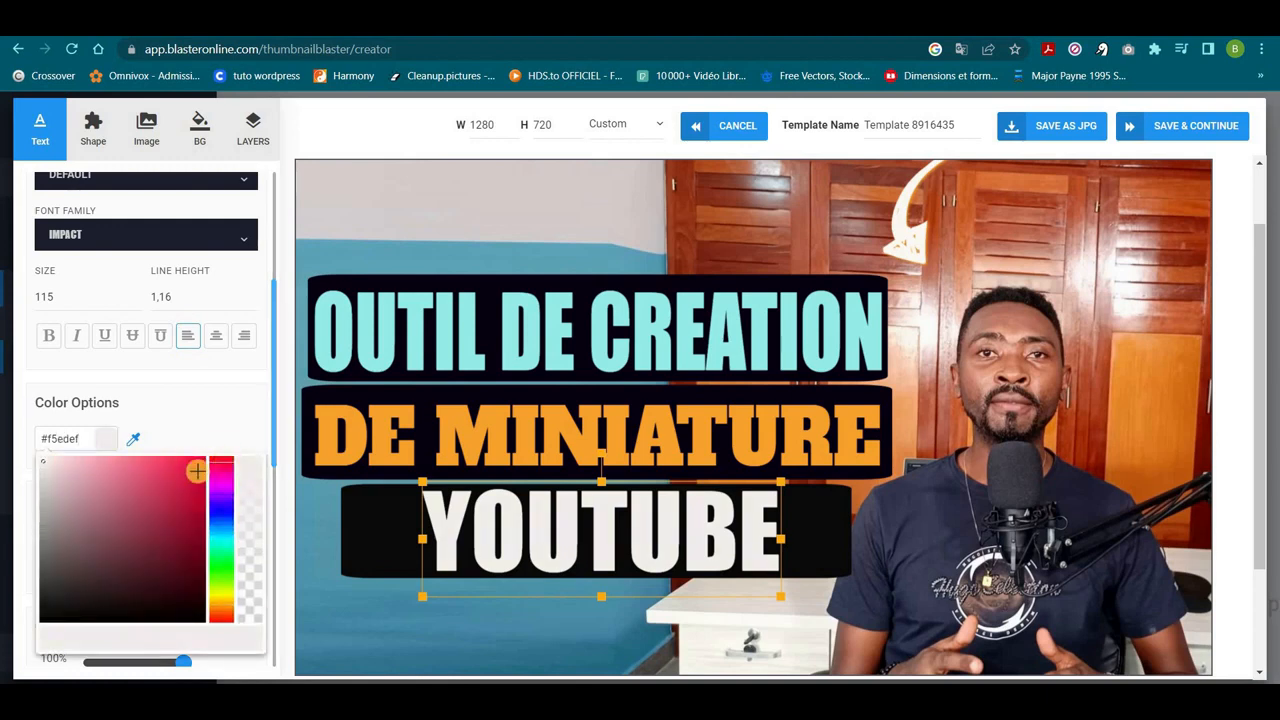
click(196, 477)
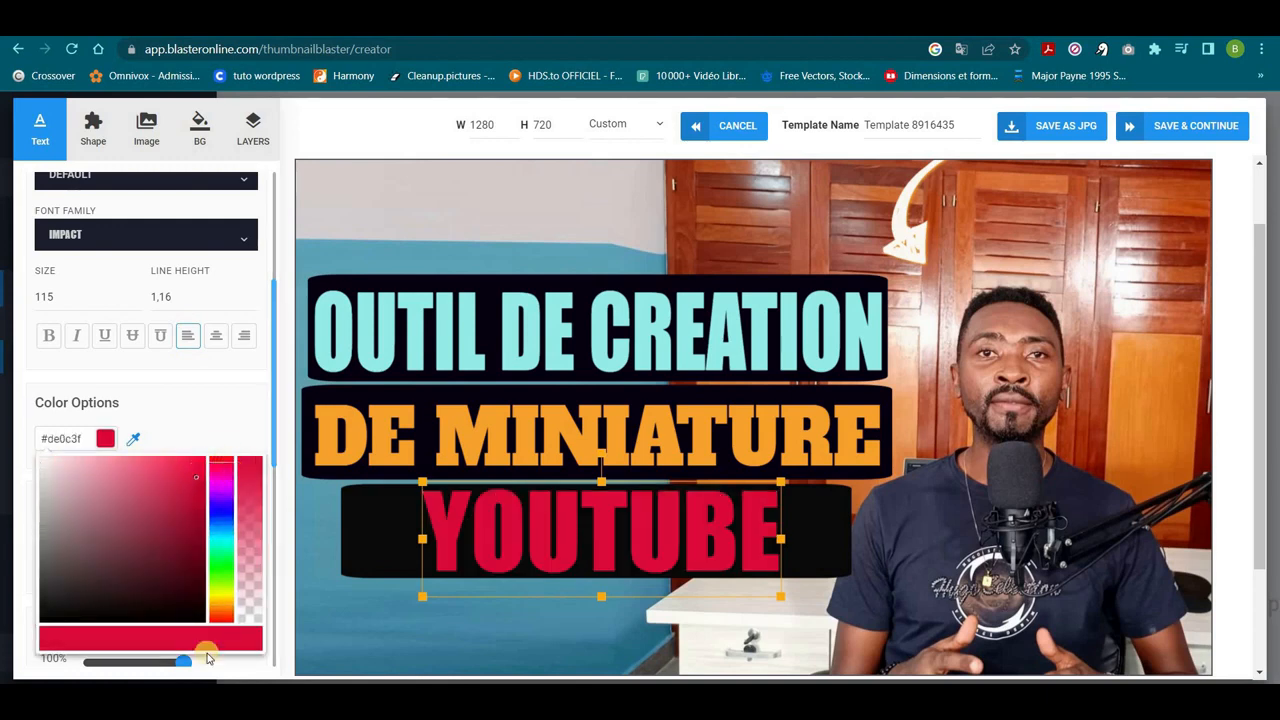
drag(194, 479, 203, 458)
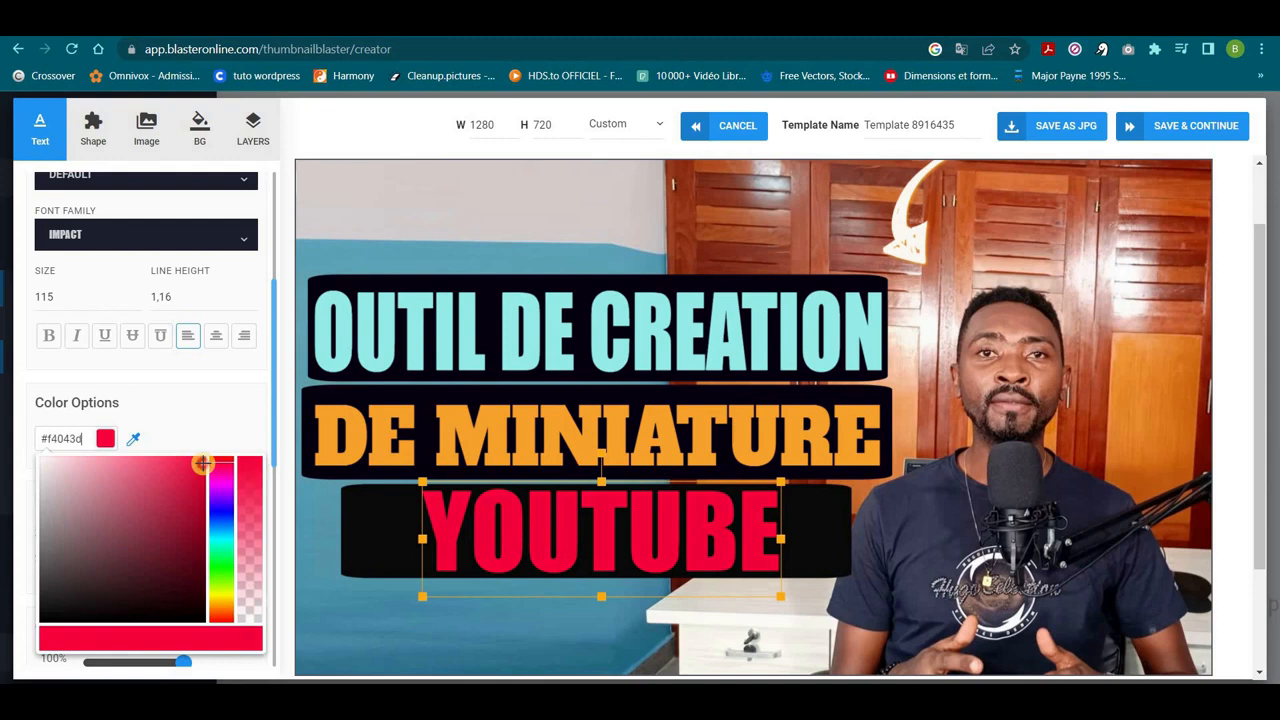
click(813, 528)
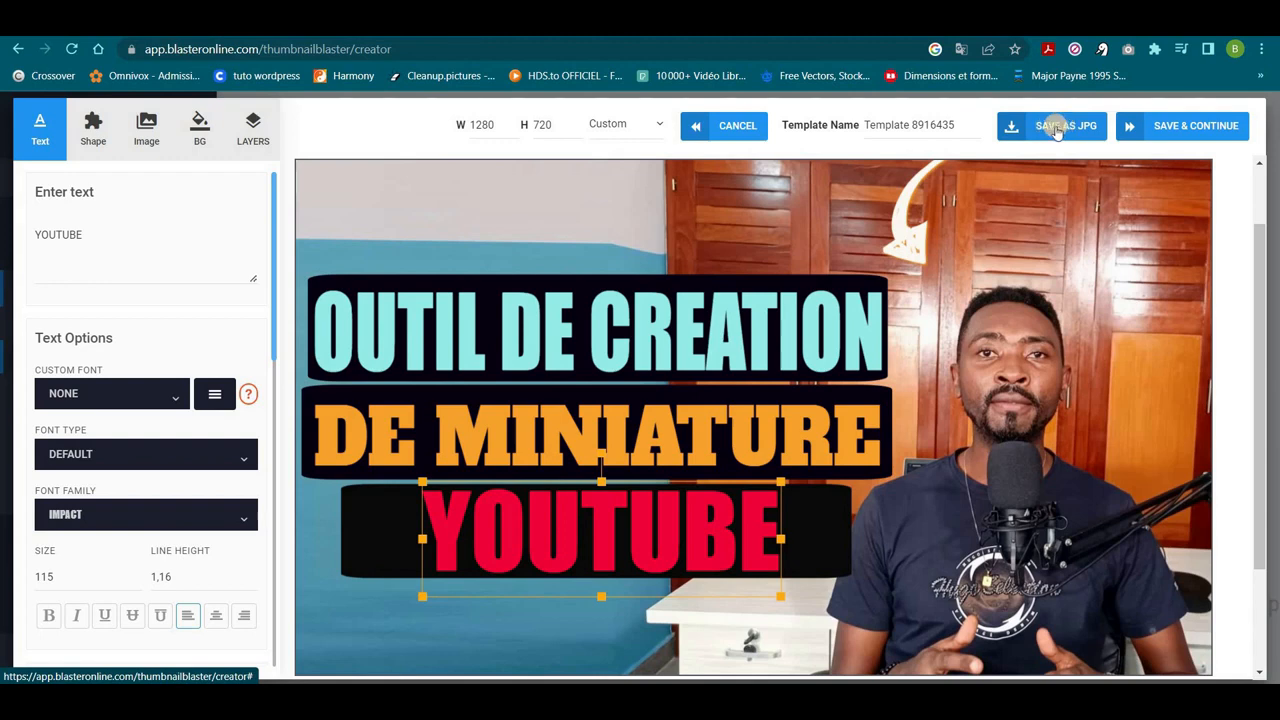
click(1022, 128)
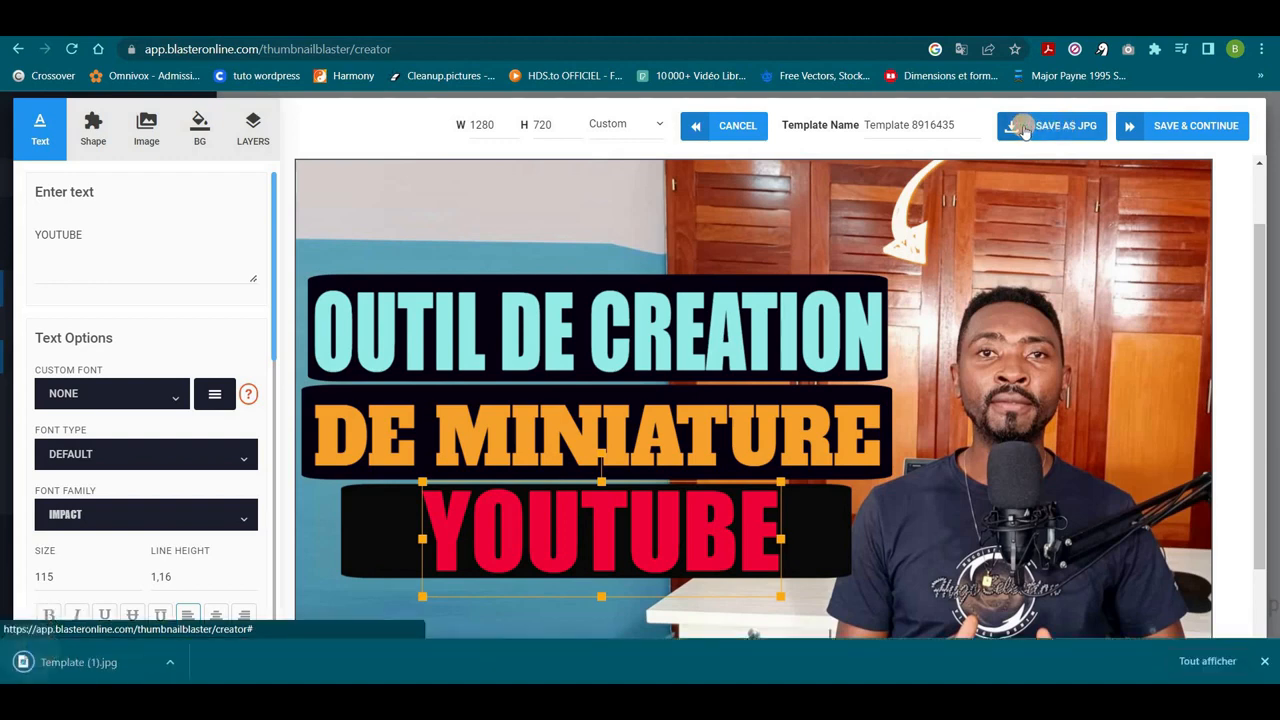
Step: Open the downloaded Template (1).jpg in the Photos viewer
click(65, 664)
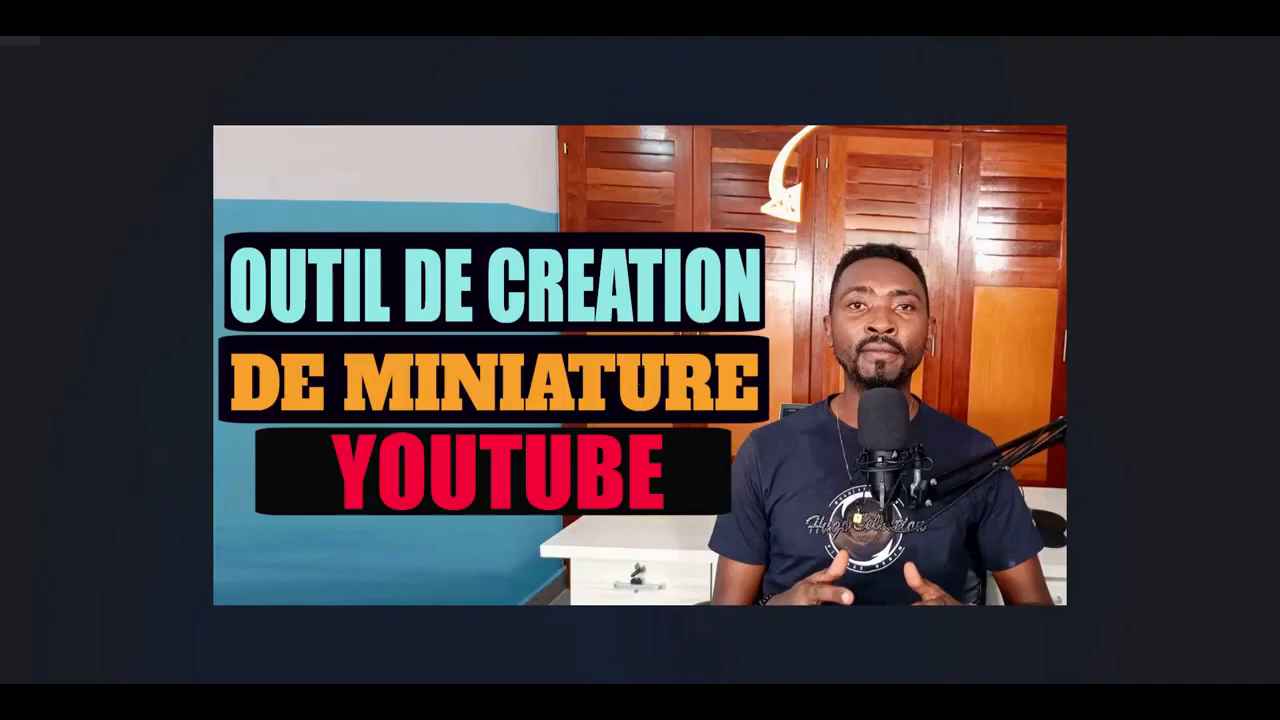
Step: Close the image viewer and download the video's current thumbnail in YouTube Studio
click(1262, 40)
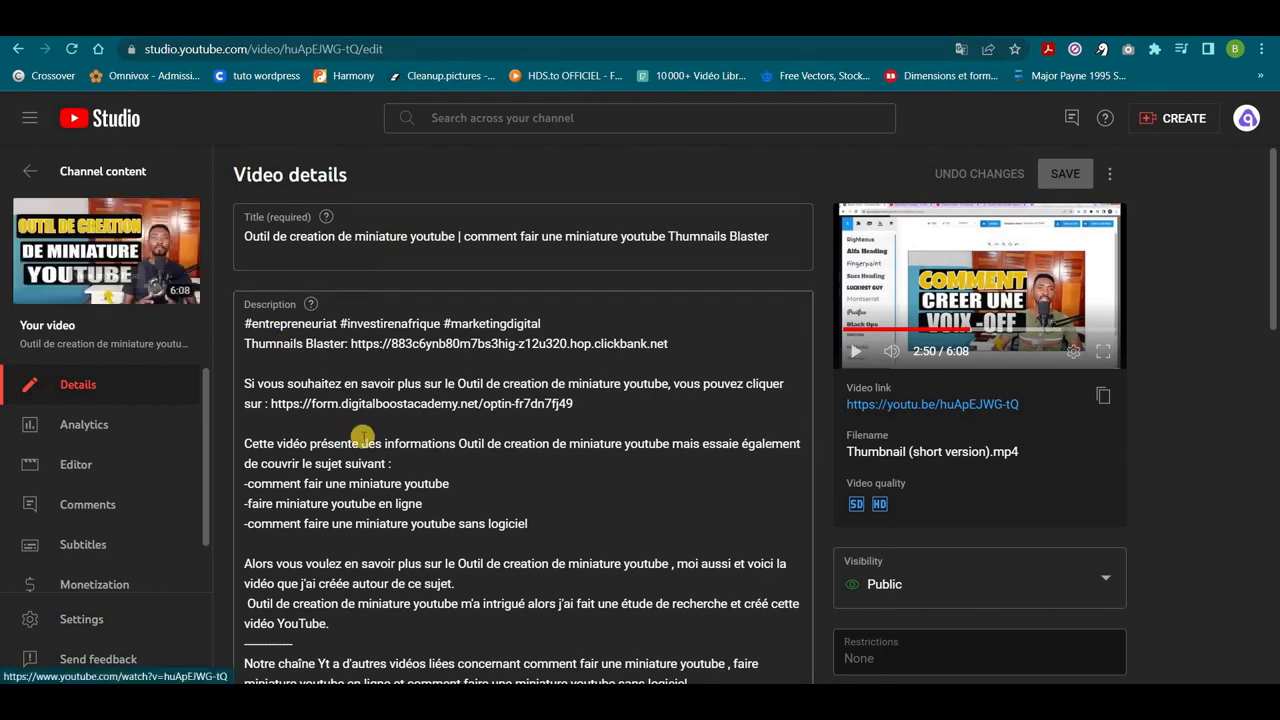
scroll(503, 477, down, 15)
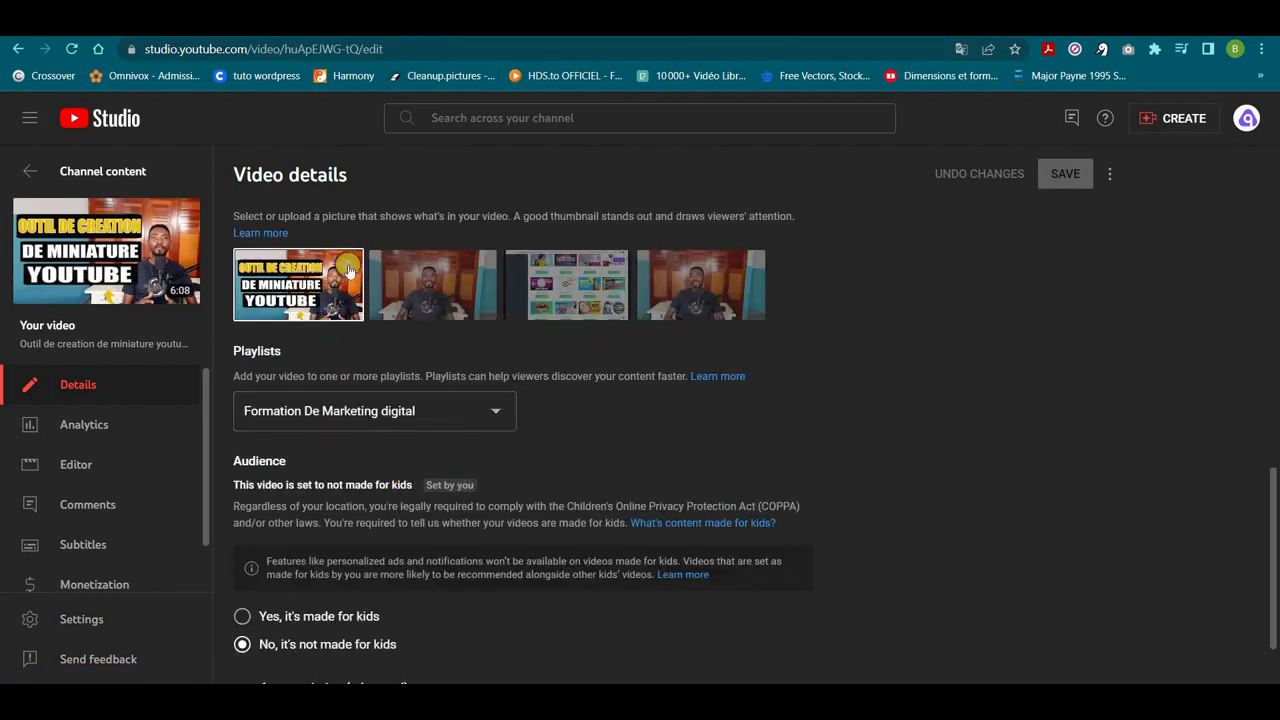
click(349, 265)
click(277, 294)
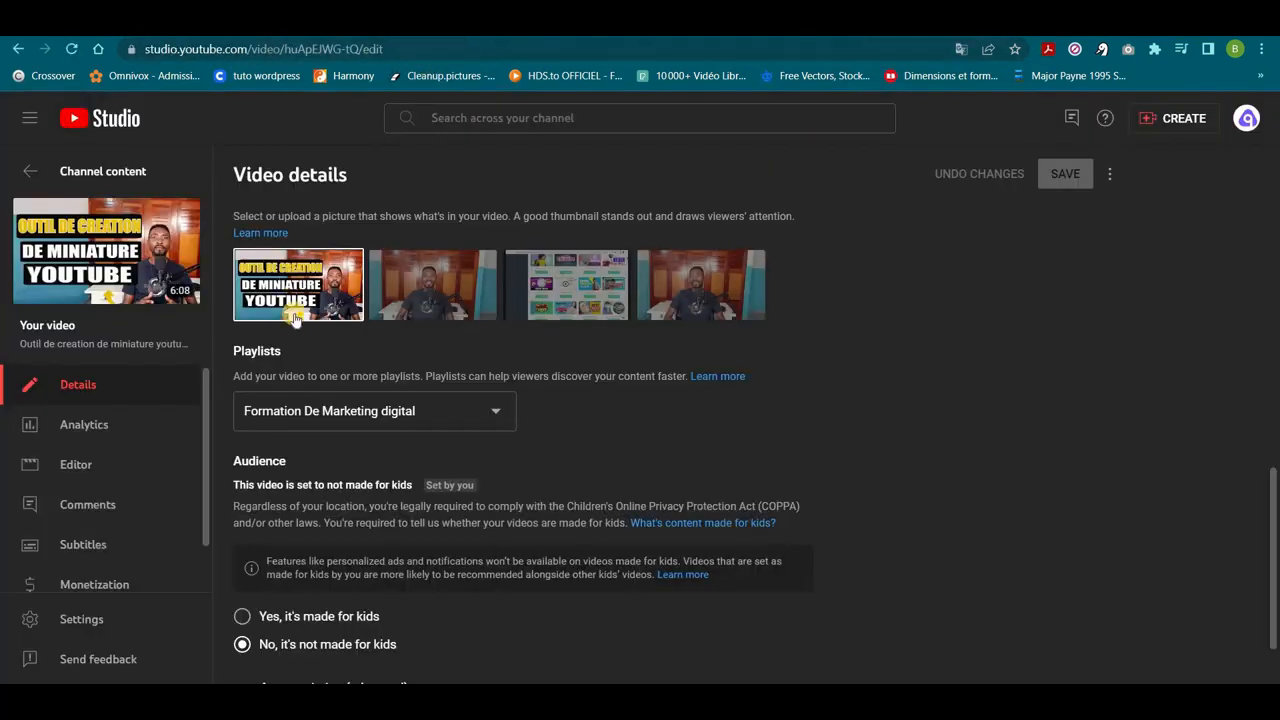
Step: Replace the thumbnail with Template (1) from Téléchargements and save the video
click(347, 265)
click(296, 266)
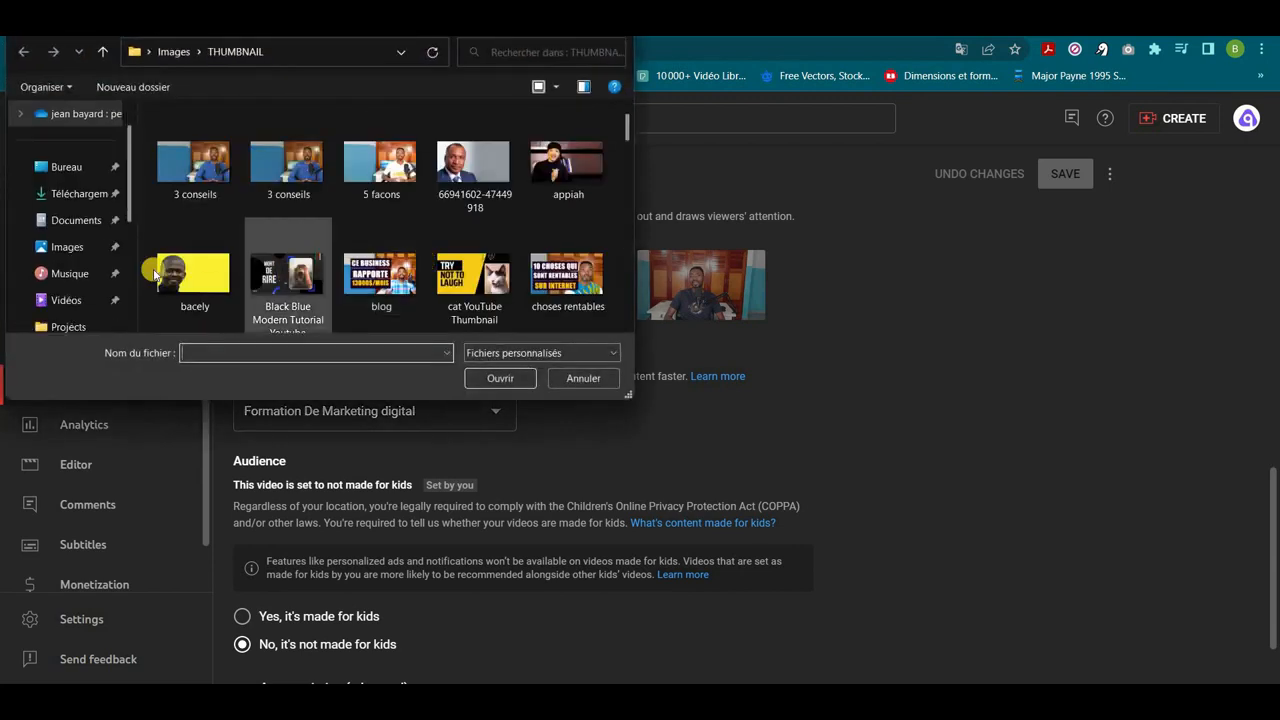
click(100, 193)
click(214, 160)
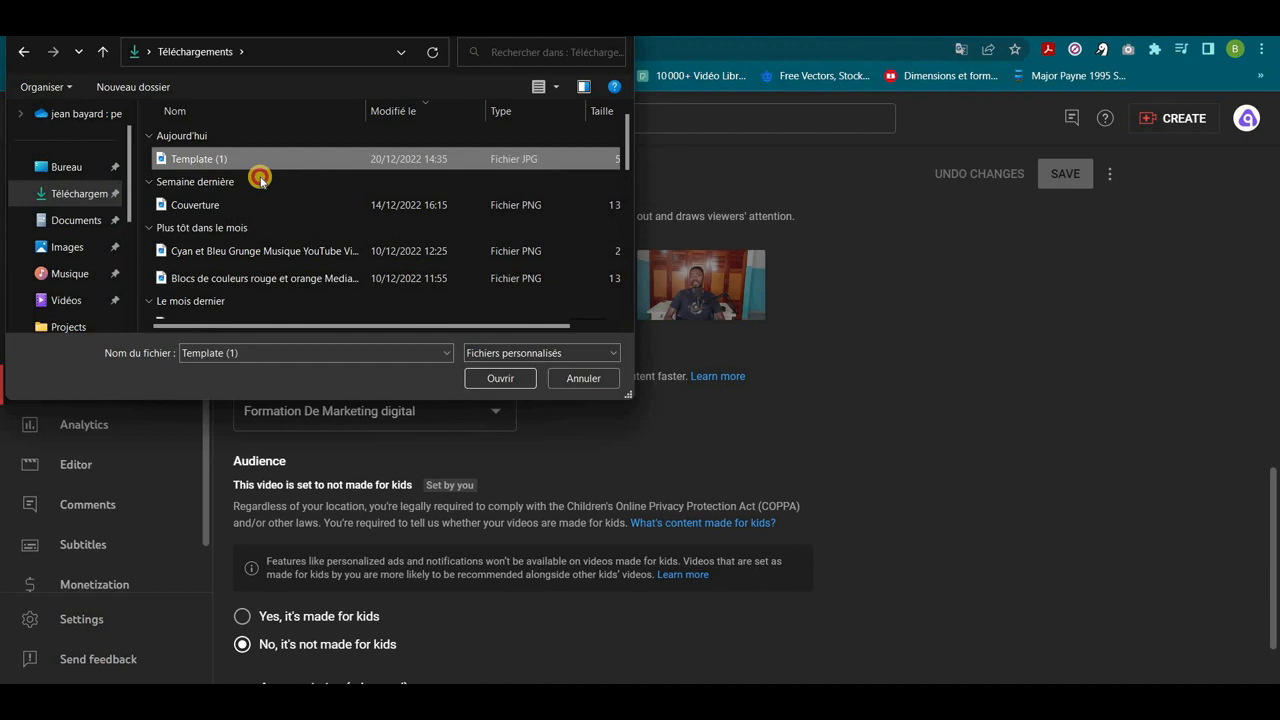
click(492, 379)
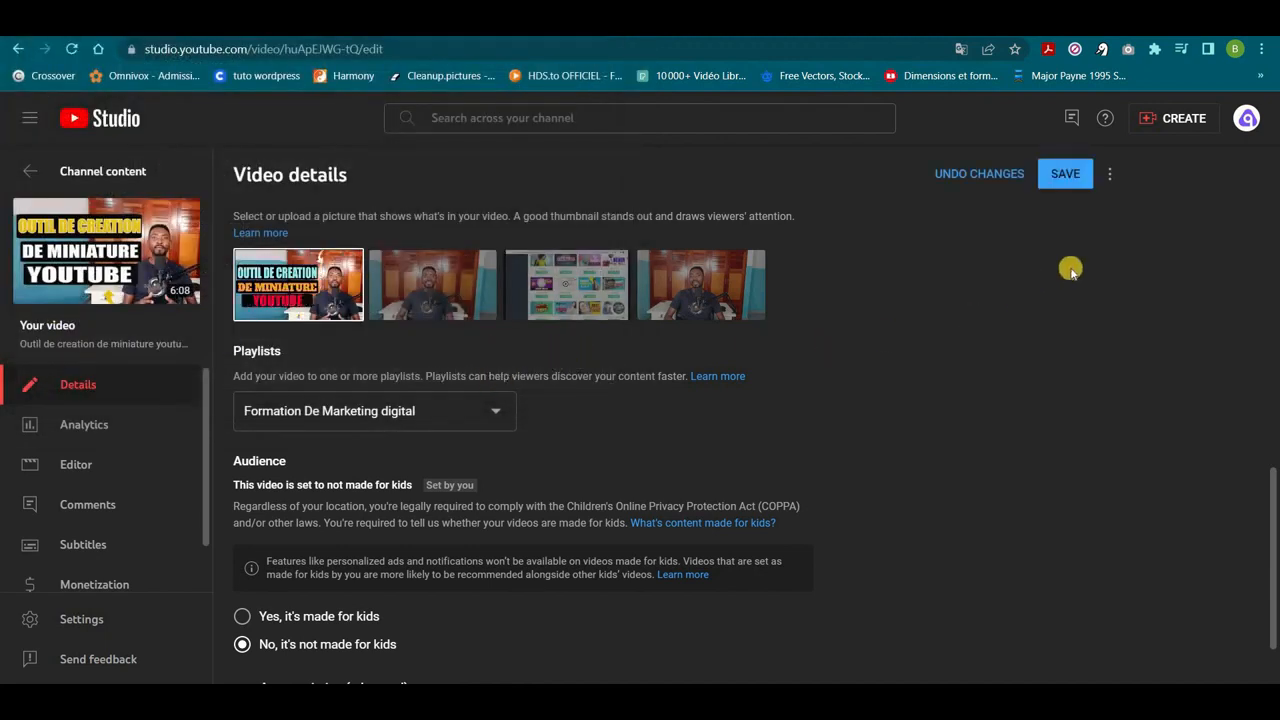
click(1066, 175)
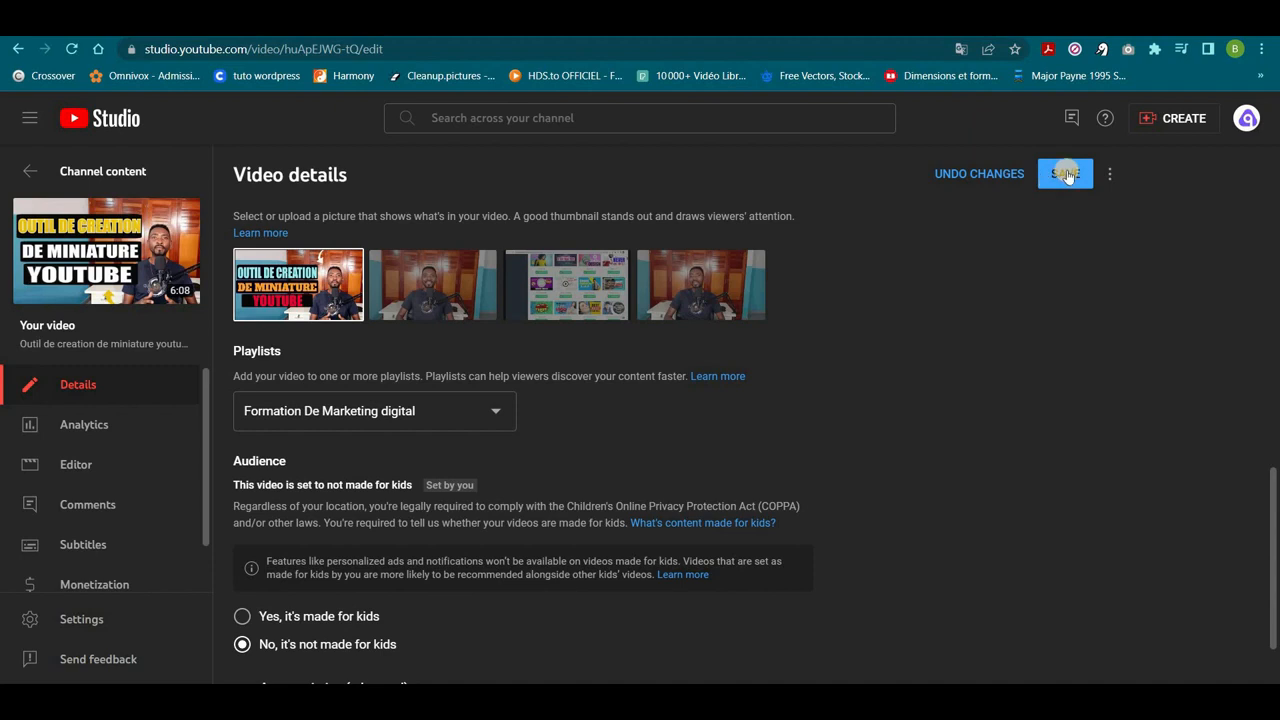